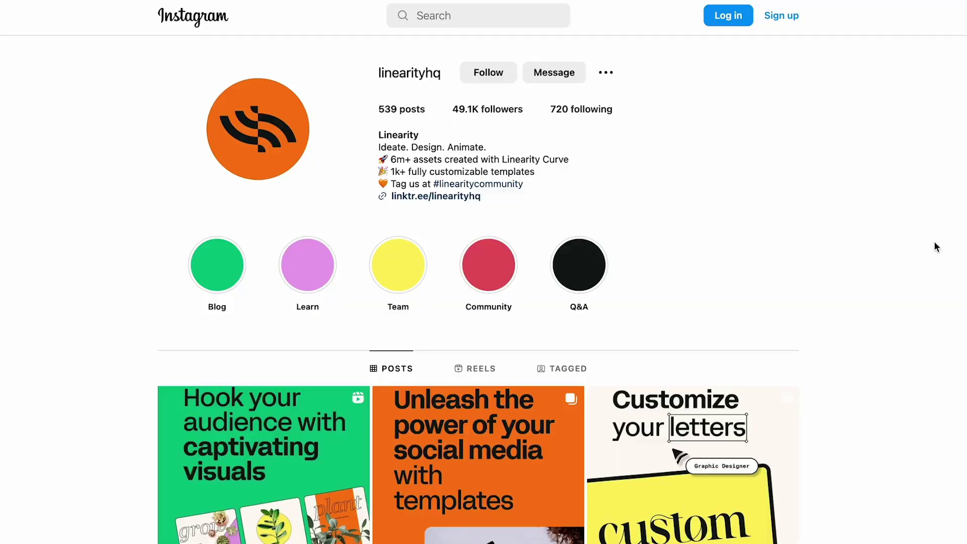
Scroll through the Juicy News poster to bring its dashed wavy line into view.
scroll(934, 241, "down", 2)
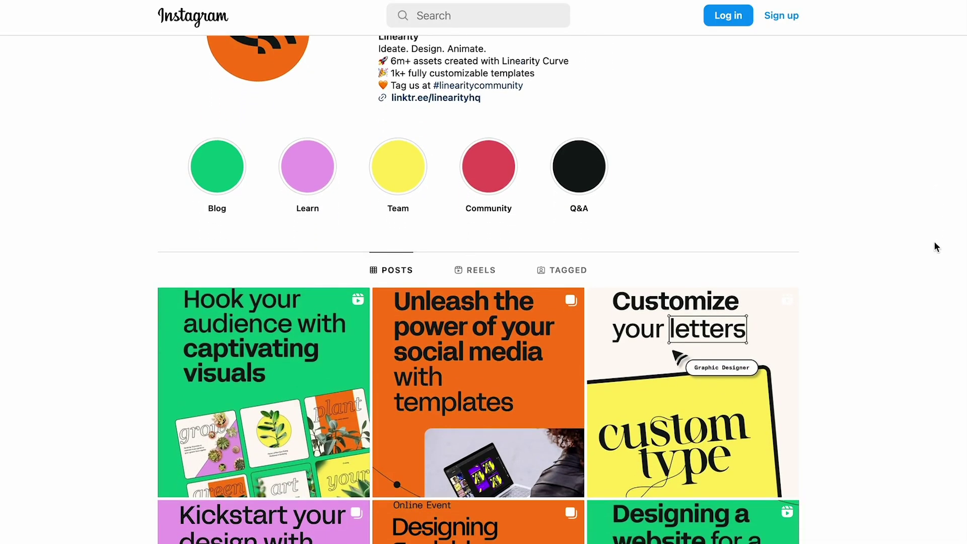
scroll(934, 241, "down", 2)
scroll(935, 243, "down", 2)
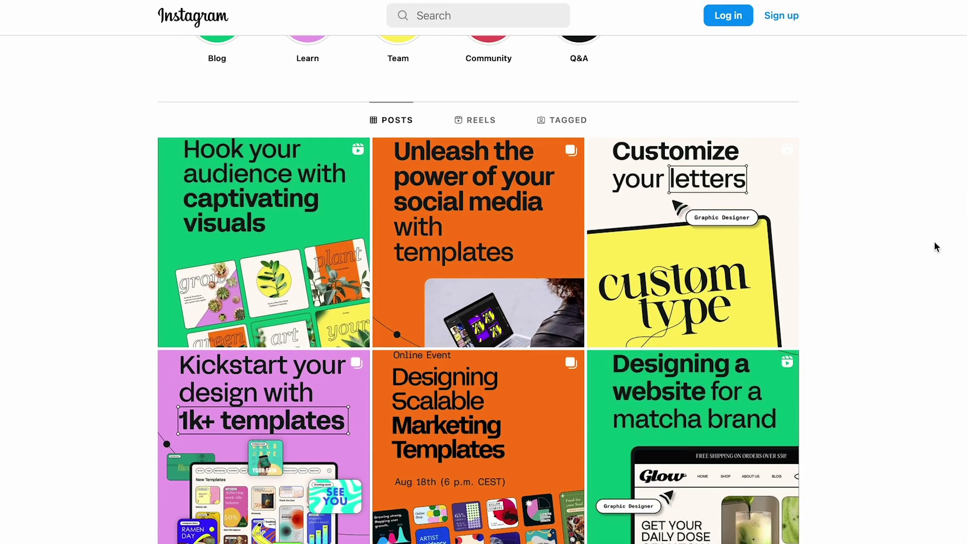
scroll(934, 246, "down", 1)
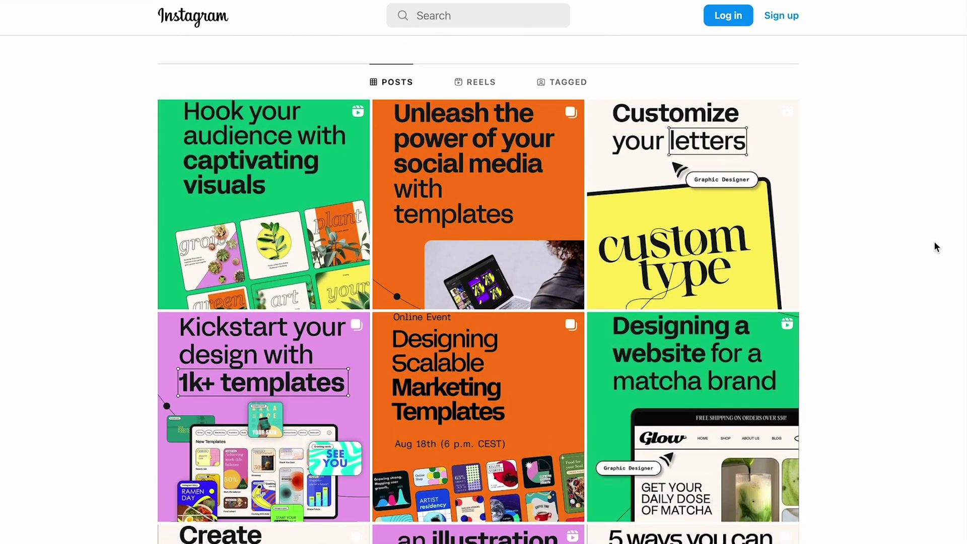
scroll(935, 244, "down", 2)
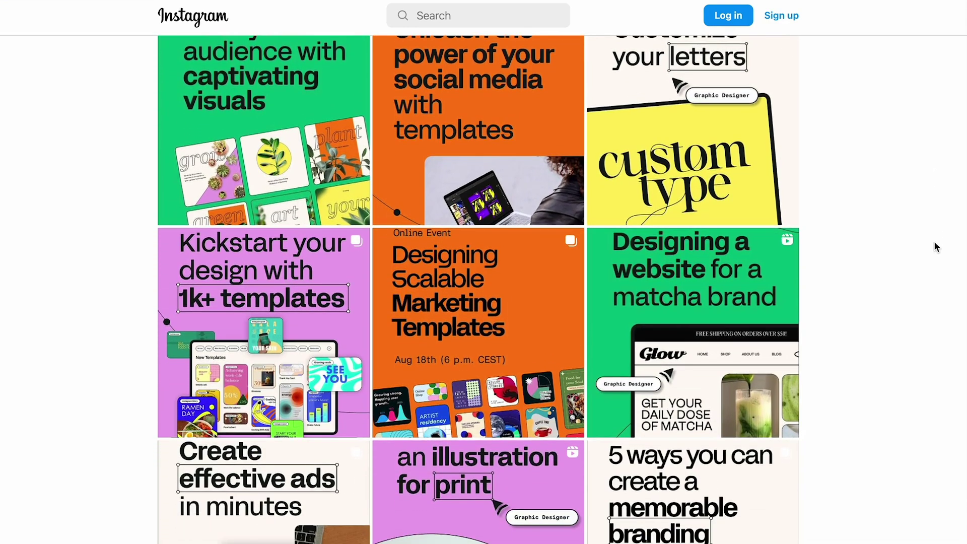
scroll(934, 241, "down", 2)
scroll(934, 241, "down", 2)
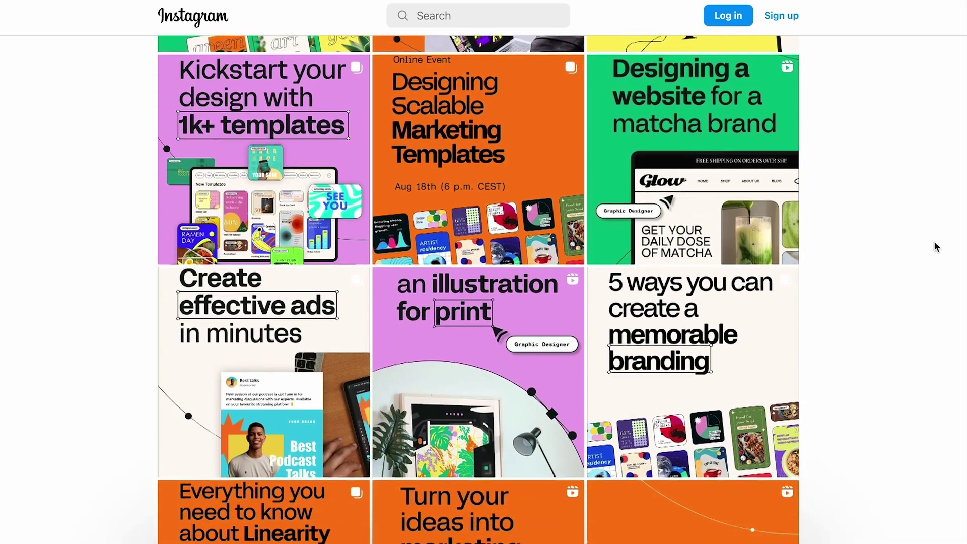
scroll(934, 241, "down", 3)
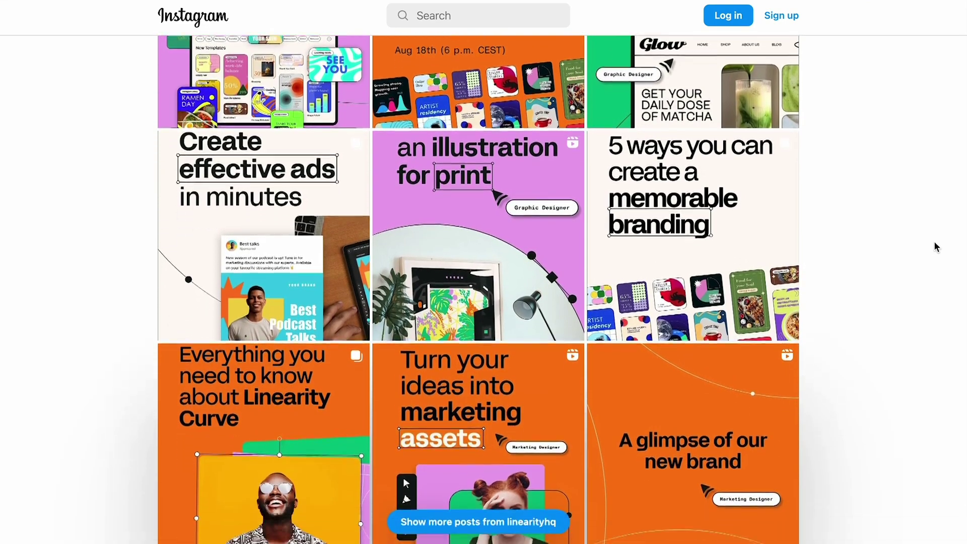
scroll(934, 247, "down", 1)
scroll(935, 245, "up", 3)
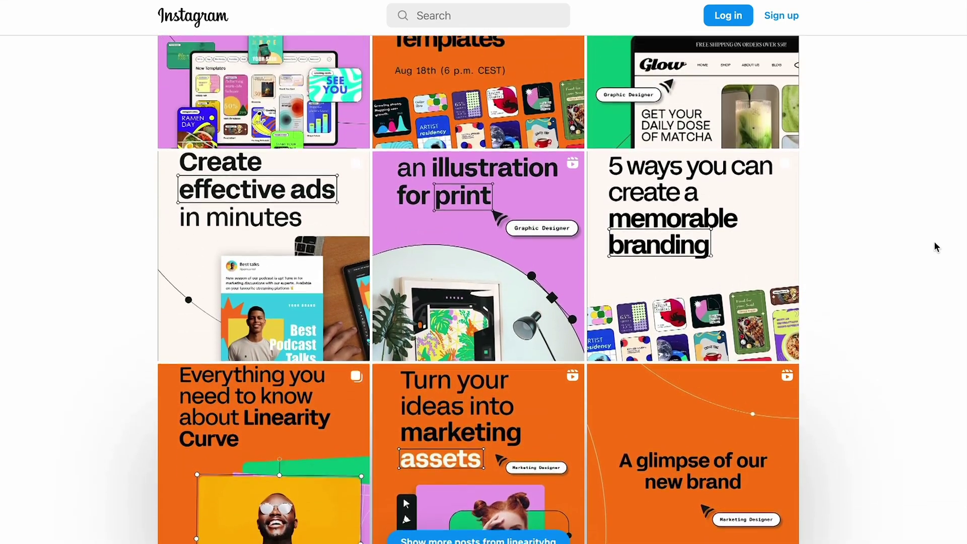
scroll(935, 246, "up", 3)
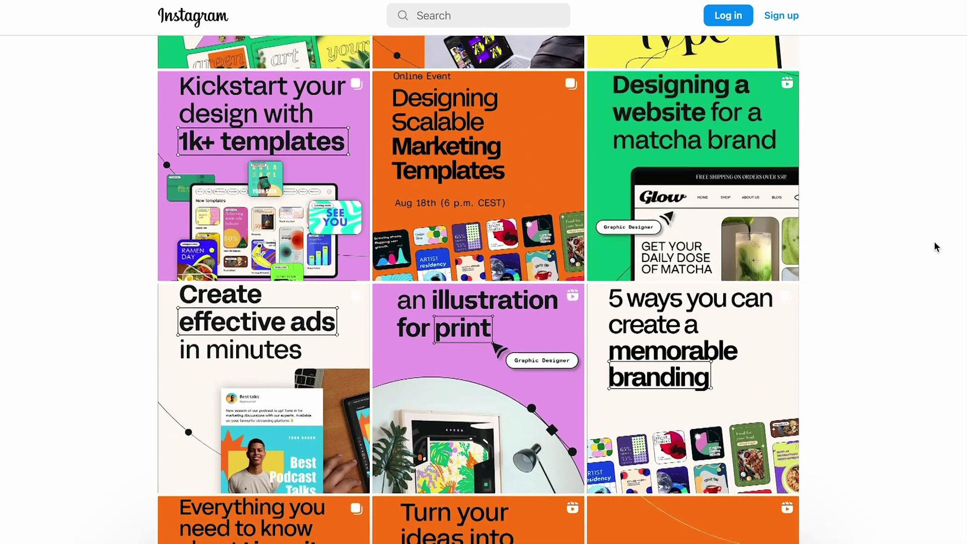
scroll(935, 247, "up", 3)
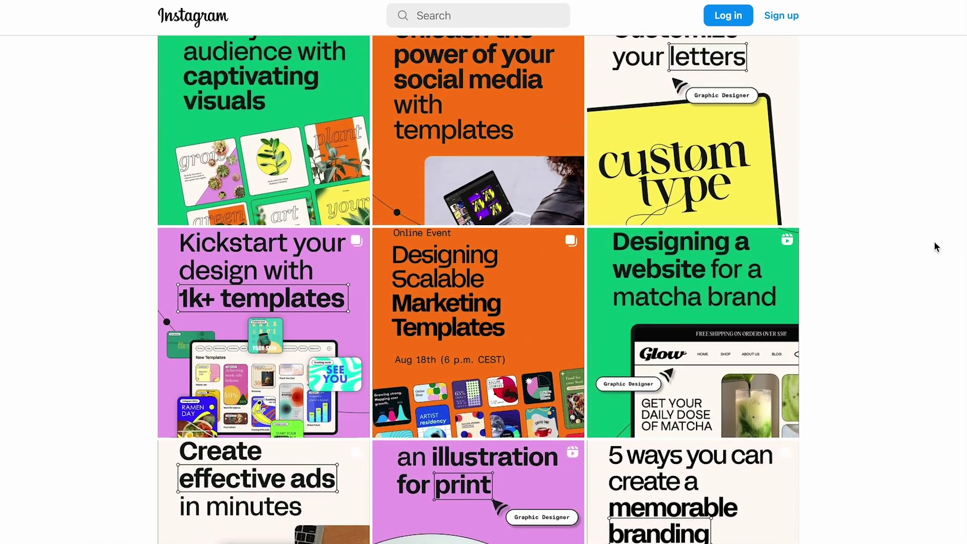
scroll(934, 246, "up", 1)
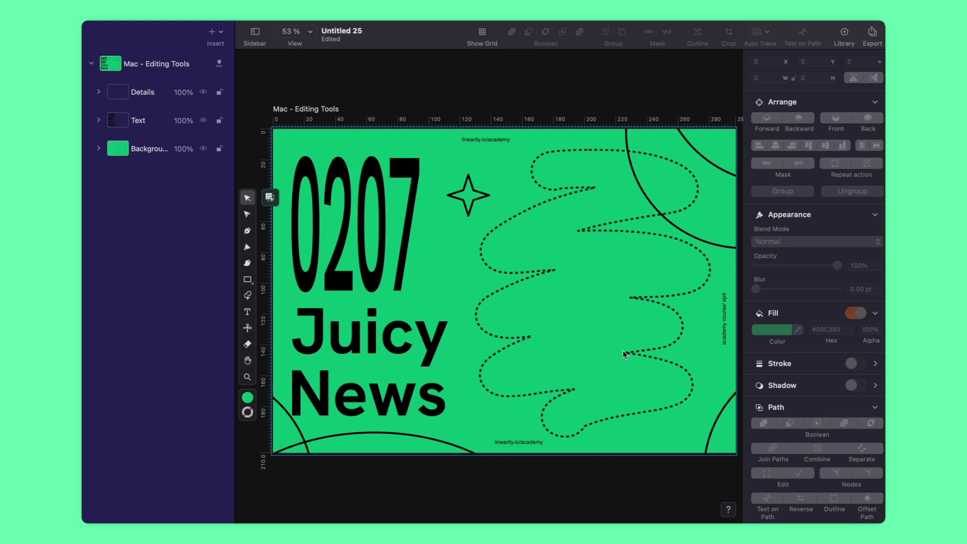
Select the green background shape and turn on its stroke.
left_click(450, 283)
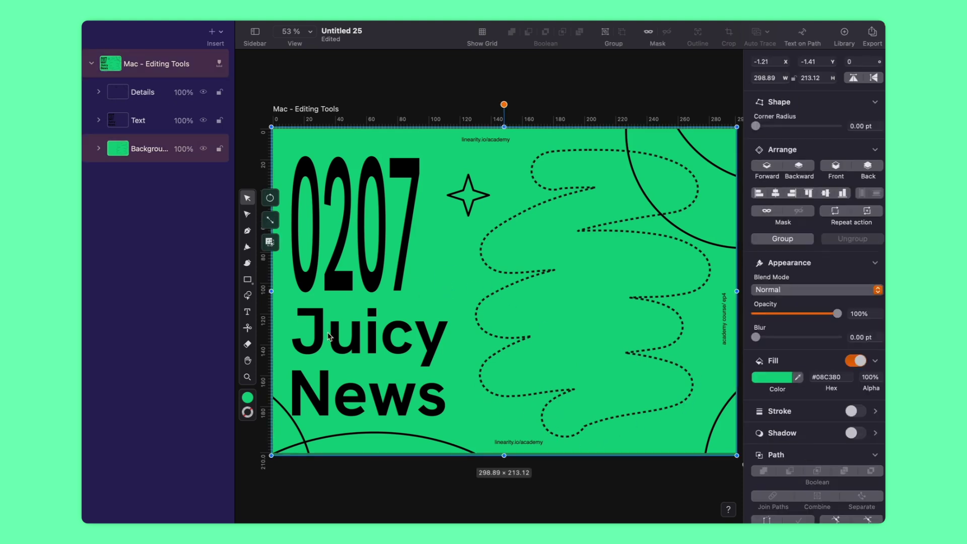
left_click(247, 413)
left_click(389, 210)
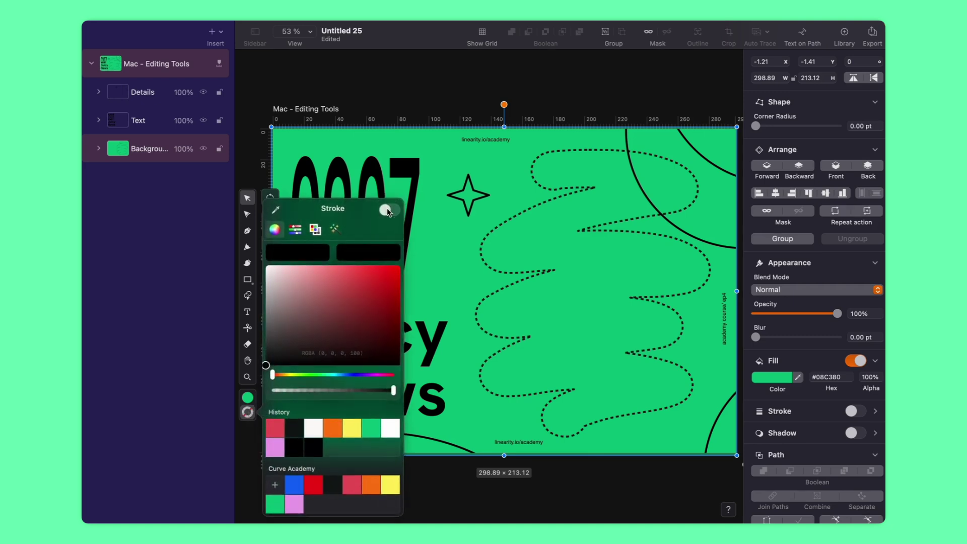
Resize the eraser and erase along the dashed wavy line to open the portrait cutout.
left_click(247, 345)
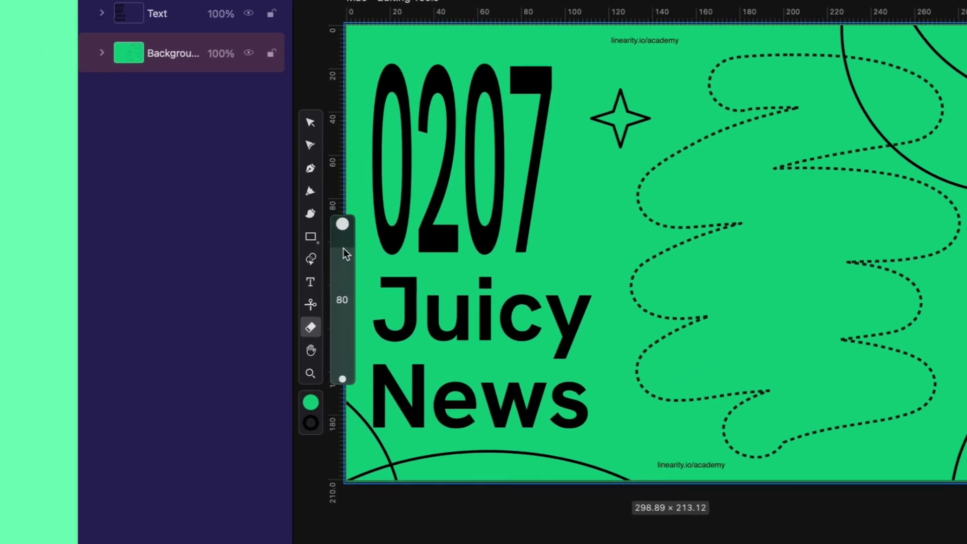
mouse_move(343, 249)
left_mouse_down()
mouse_move(343, 262)
mouse_move(349, 247)
left_mouse_up()
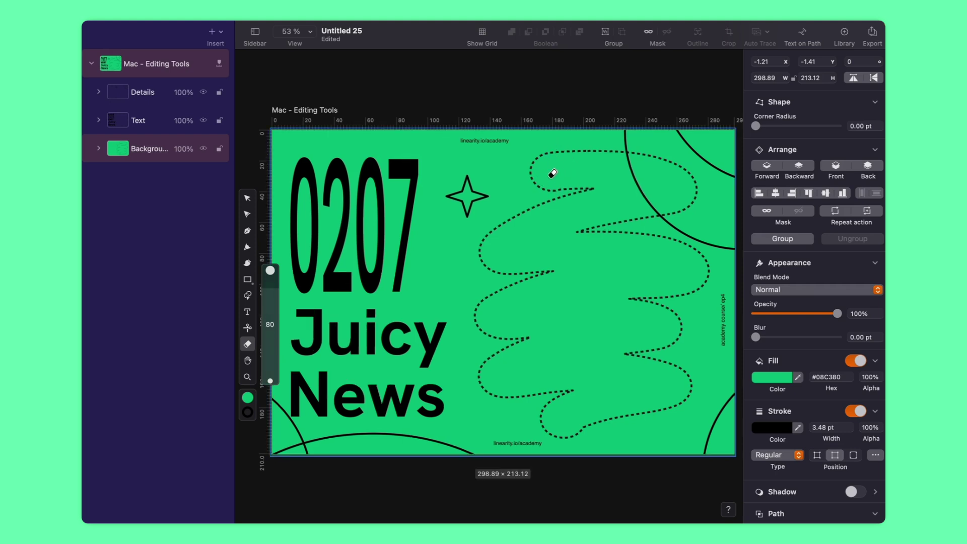
mouse_move(550, 167)
left_mouse_down()
mouse_move(663, 173)
mouse_move(622, 202)
mouse_move(525, 236)
mouse_move(646, 251)
mouse_move(675, 271)
mouse_move(560, 292)
mouse_move(503, 321)
mouse_move(608, 315)
mouse_move(630, 332)
mouse_move(524, 359)
mouse_move(562, 370)
mouse_move(661, 370)
mouse_move(560, 412)
left_mouse_up()
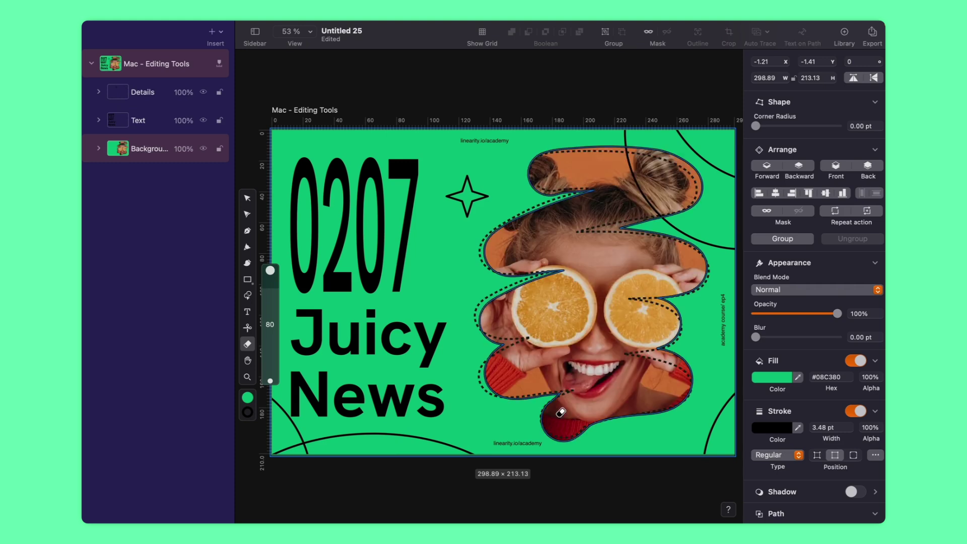
left_click(96, 151)
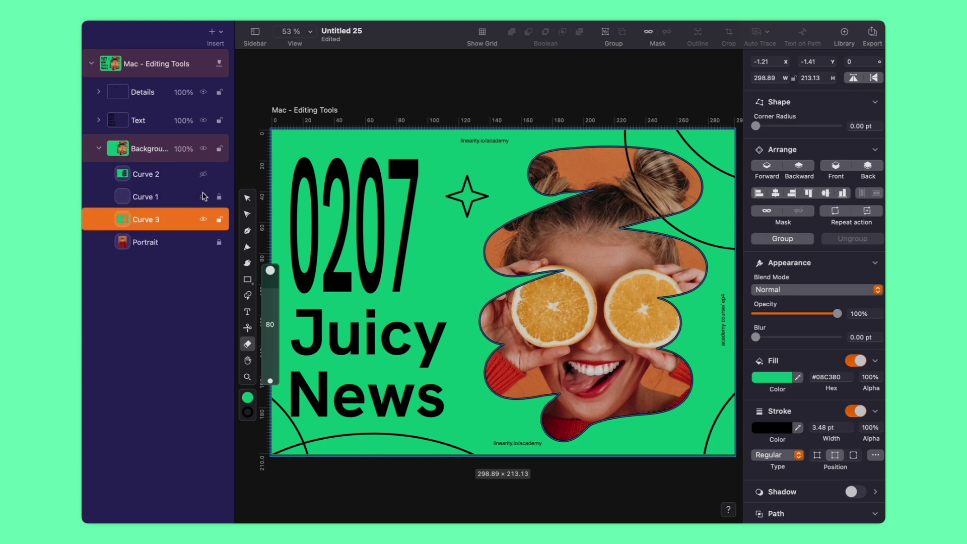
Collapse the Background group, deselect the cutout, and switch to the Node tool.
left_click(98, 148)
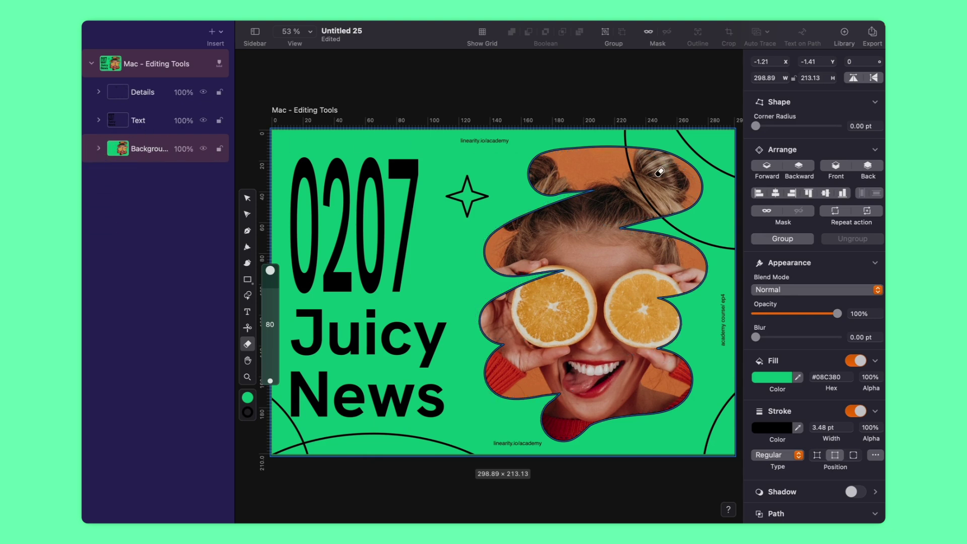
key("Escape")
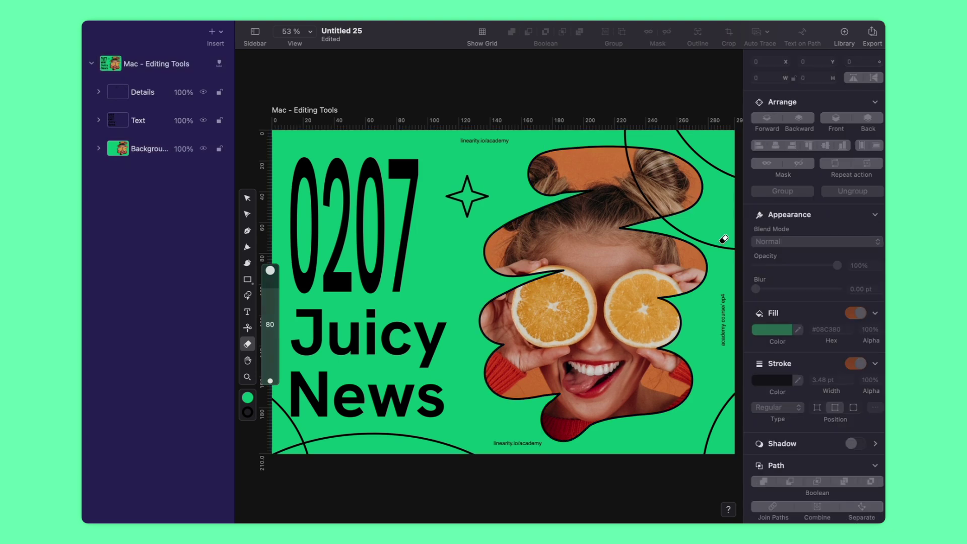
left_click(251, 219)
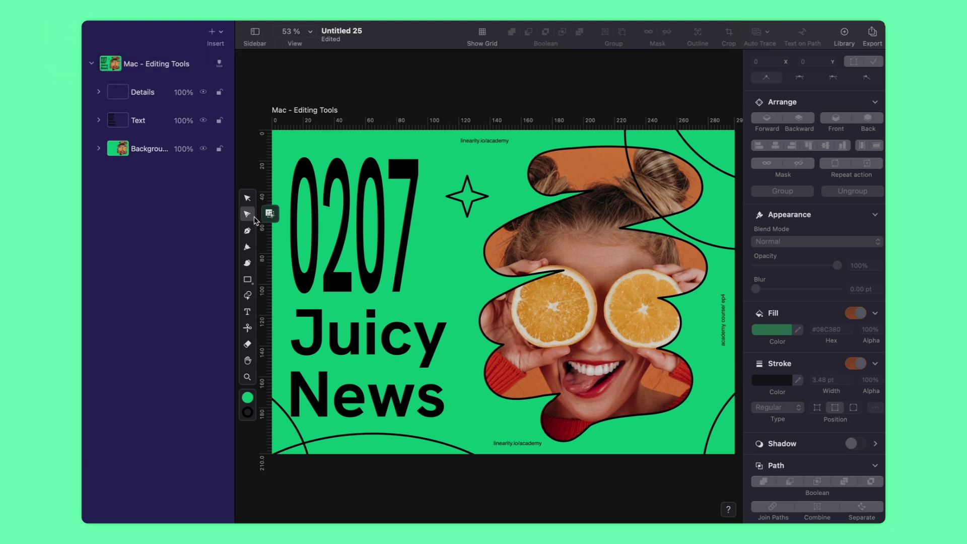
Select the background path and break, then rejoin, the outline between two top nodes.
left_click(459, 275)
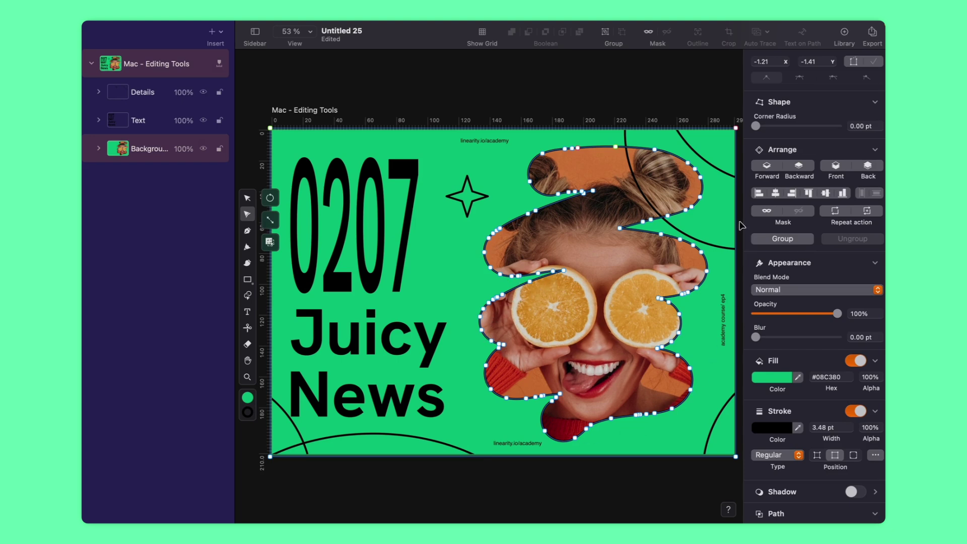
scroll(594, 147, "up", 10)
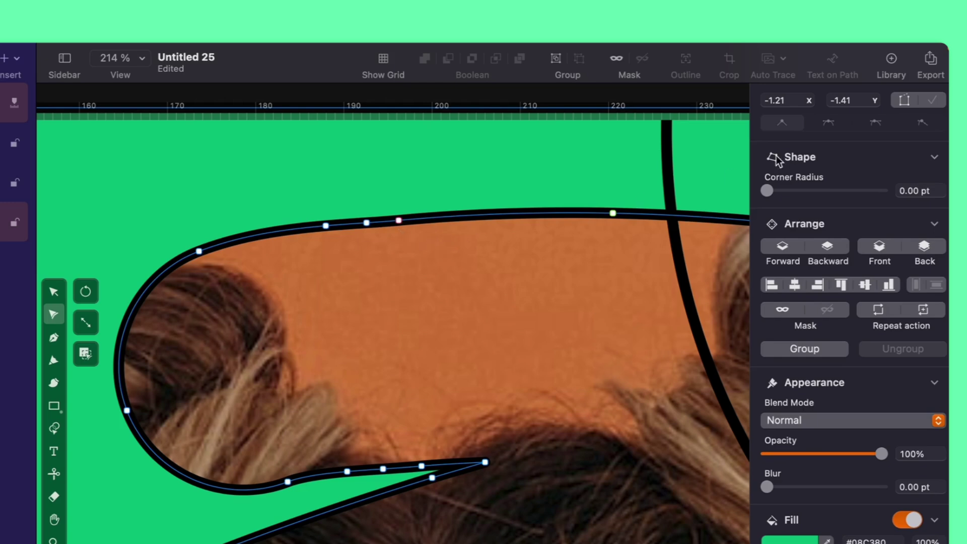
left_click(905, 99)
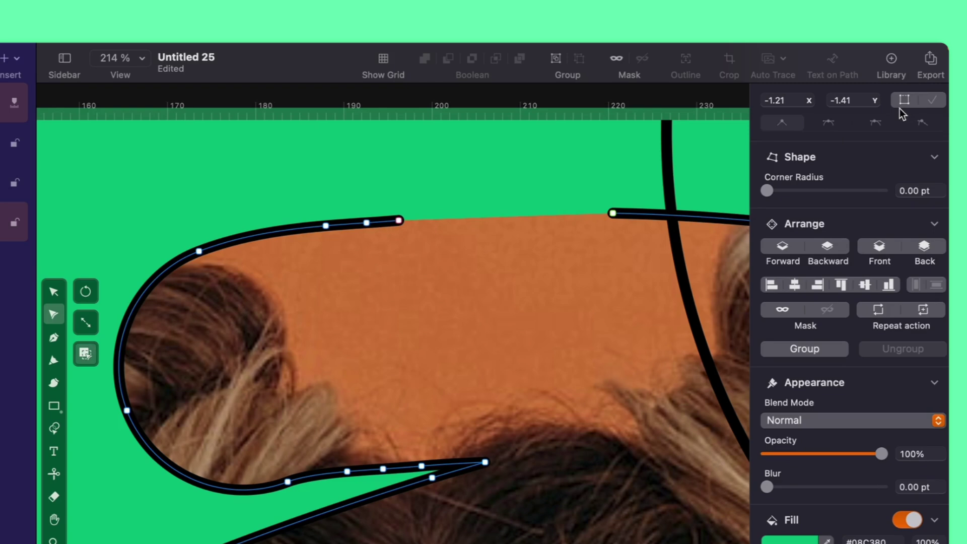
left_click(898, 107)
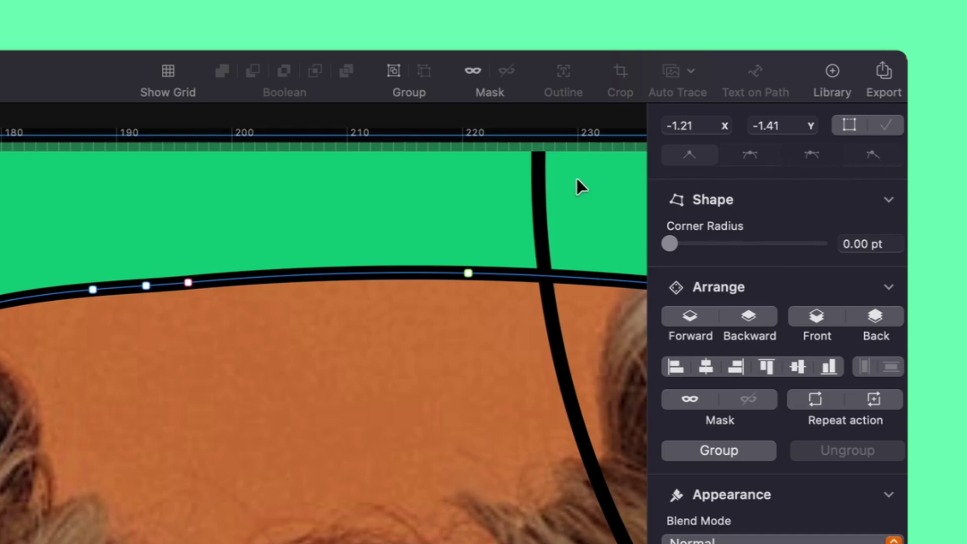
Raise the top anchor of the cutout upward and make it a sharp Corner point.
left_click(467, 272)
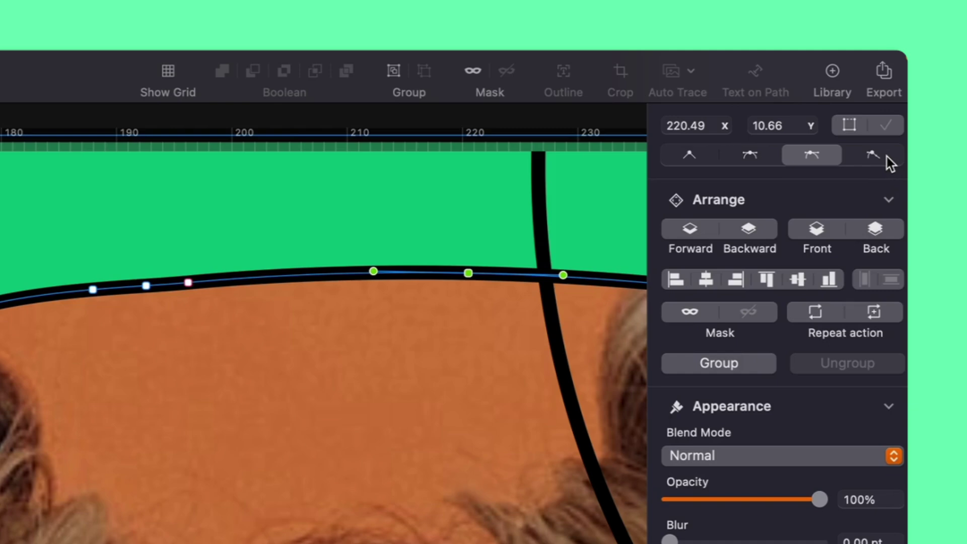
left_click(691, 158)
left_click(755, 160)
left_click(815, 160)
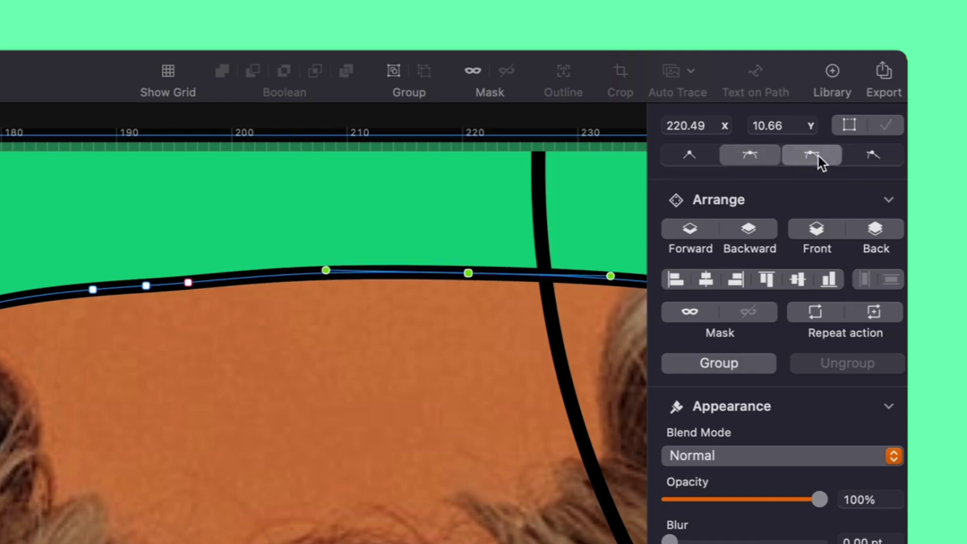
left_click(876, 159)
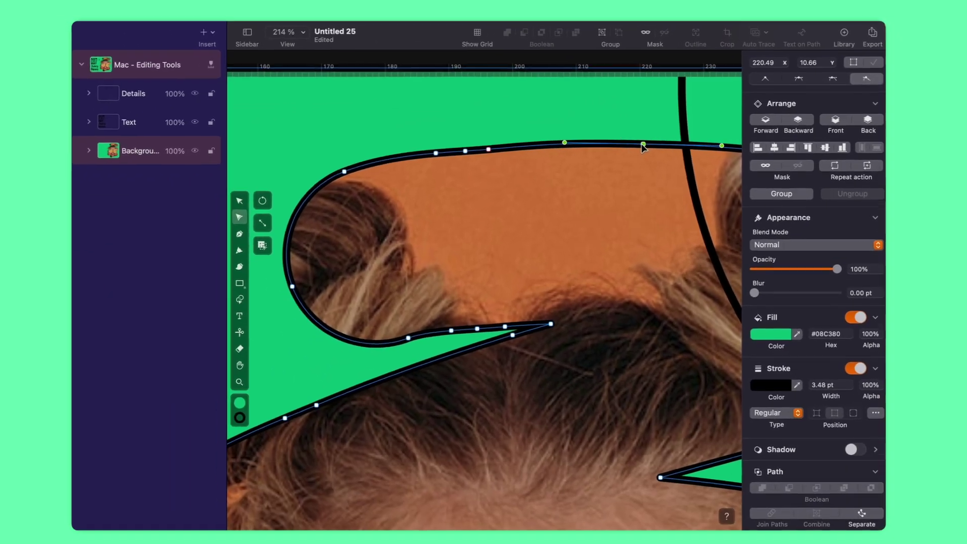
left_click_drag(468, 273, 465, 182)
left_click_drag(645, 94, 640, 91)
left_click(766, 78)
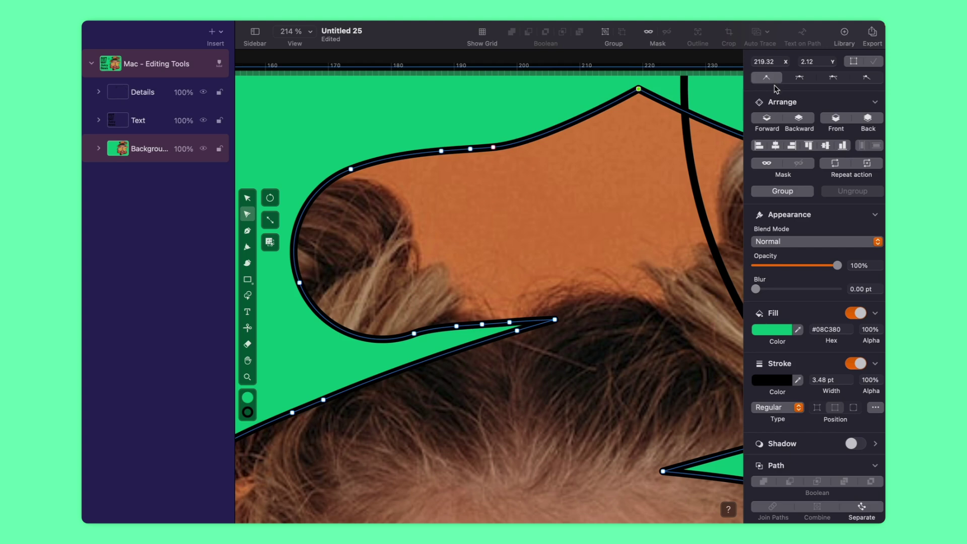
Make the top anchor Smooth and drag its independent handles to flatten the peak.
scroll(732, 88, "up", 5)
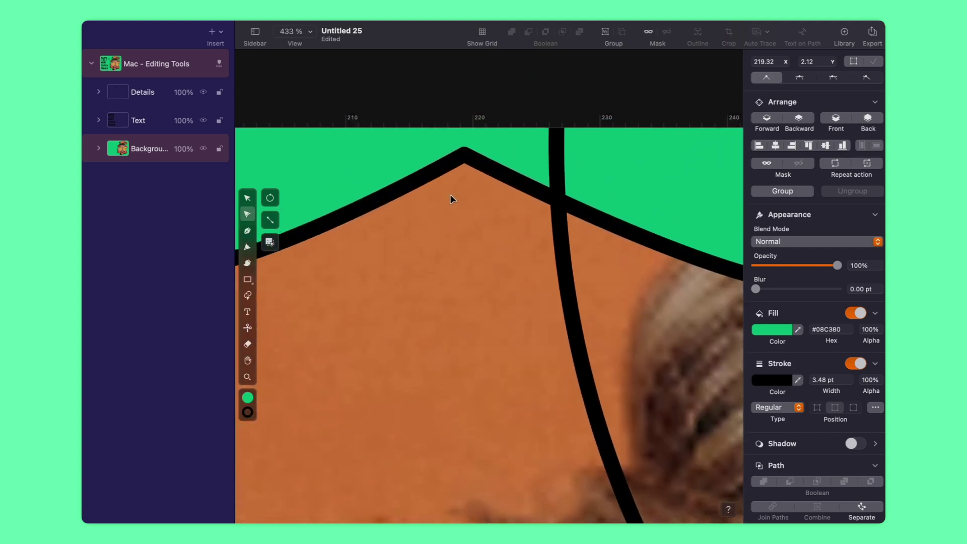
scroll(450, 196, "left", 1)
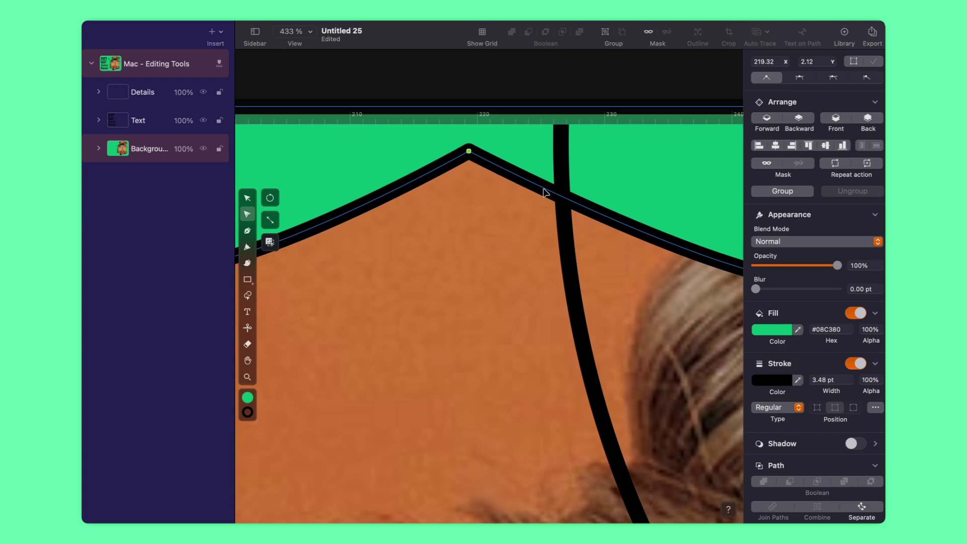
left_click(799, 77)
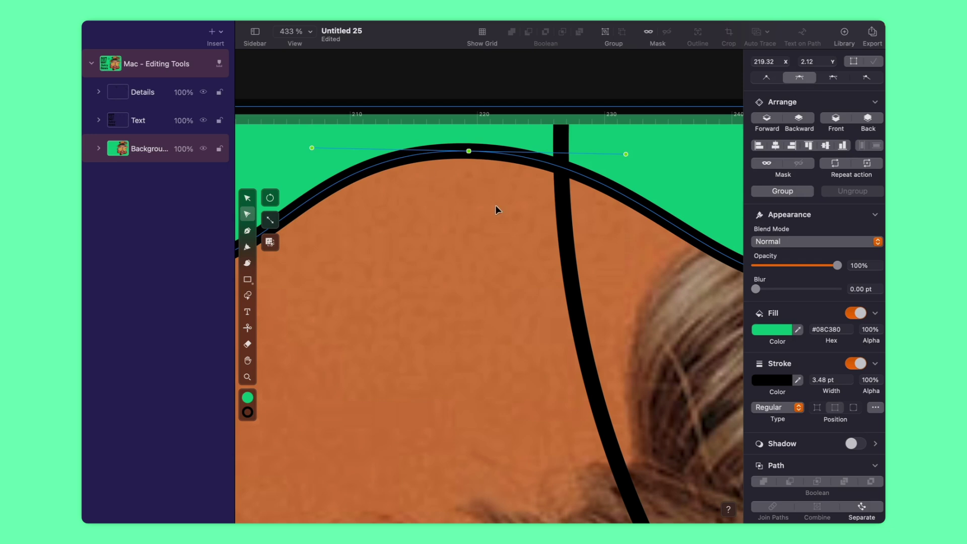
left_click_drag(625, 155, 603, 151)
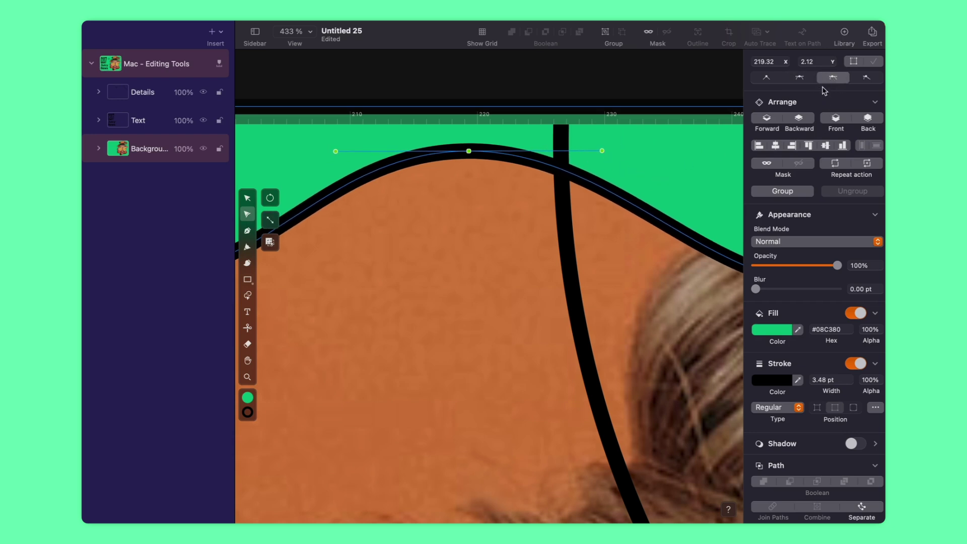
mouse_move(602, 151)
left_mouse_down()
mouse_move(660, 147)
mouse_move(603, 148)
left_mouse_up()
left_click_drag(333, 150, 366, 150)
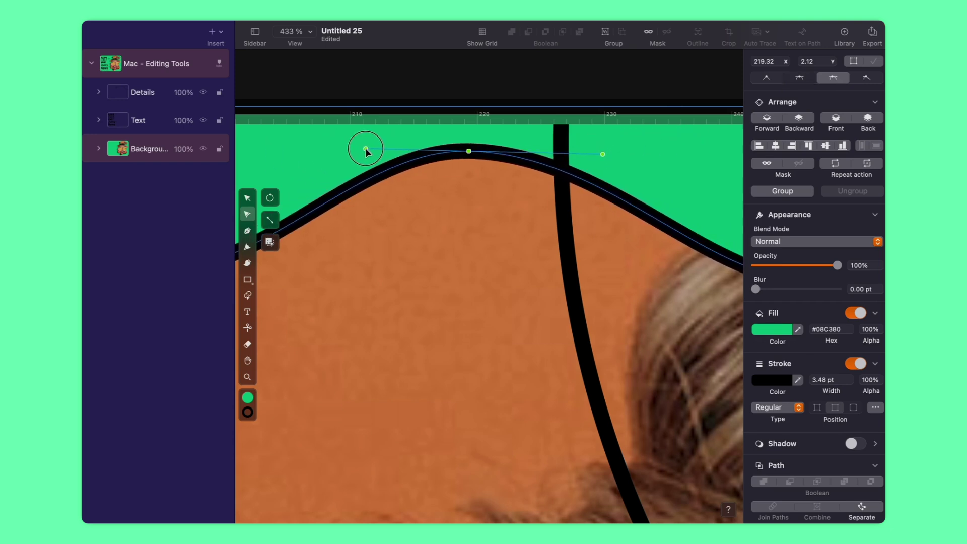
left_click(867, 78)
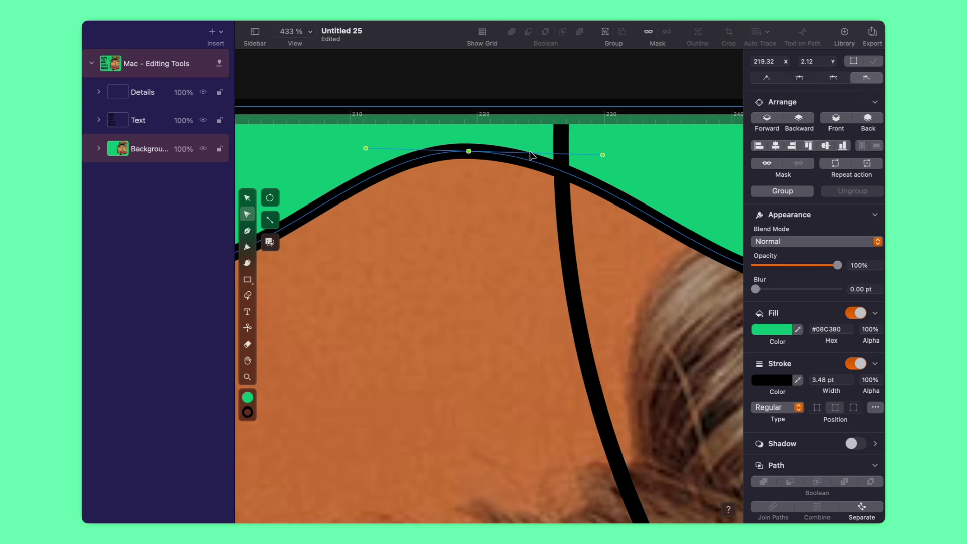
left_click_drag(603, 155, 395, 323)
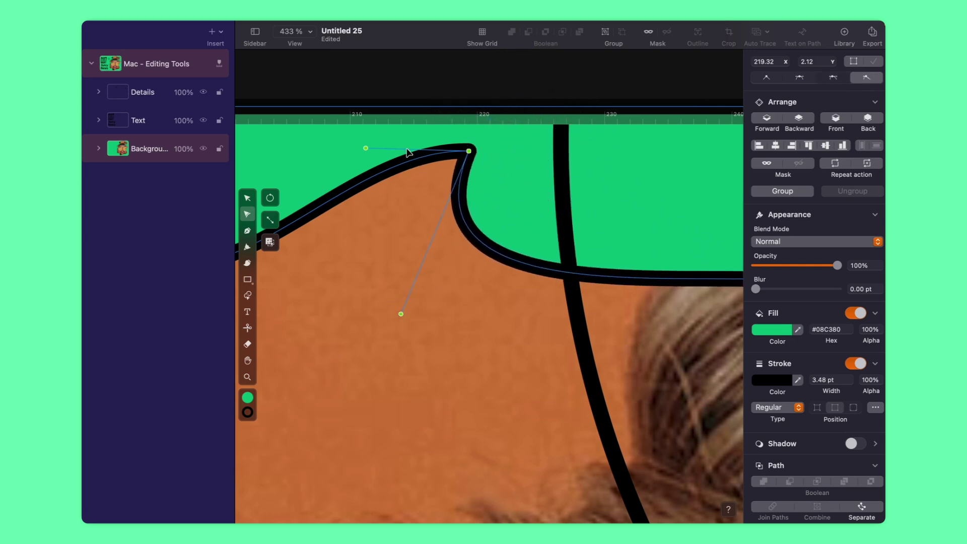
Reshape the left side of the top curve and toggle the peak between corner and smooth.
scroll(362, 149, "down", 1)
left_click_drag(359, 136, 327, 157)
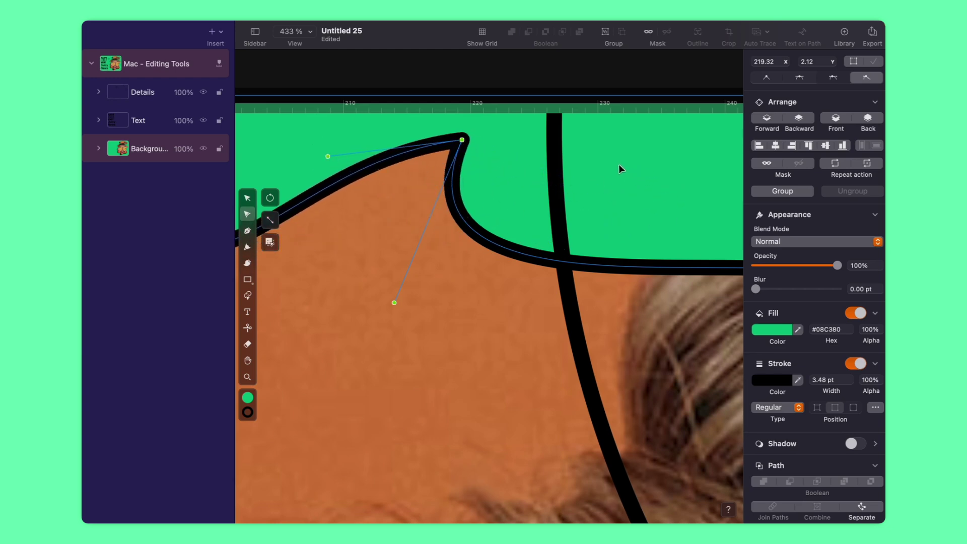
double_click(463, 141)
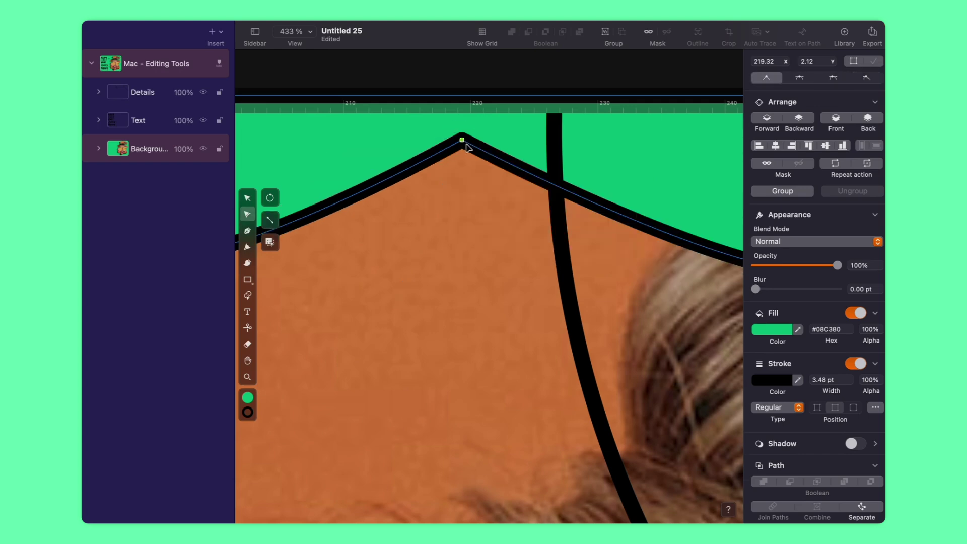
double_click(463, 141)
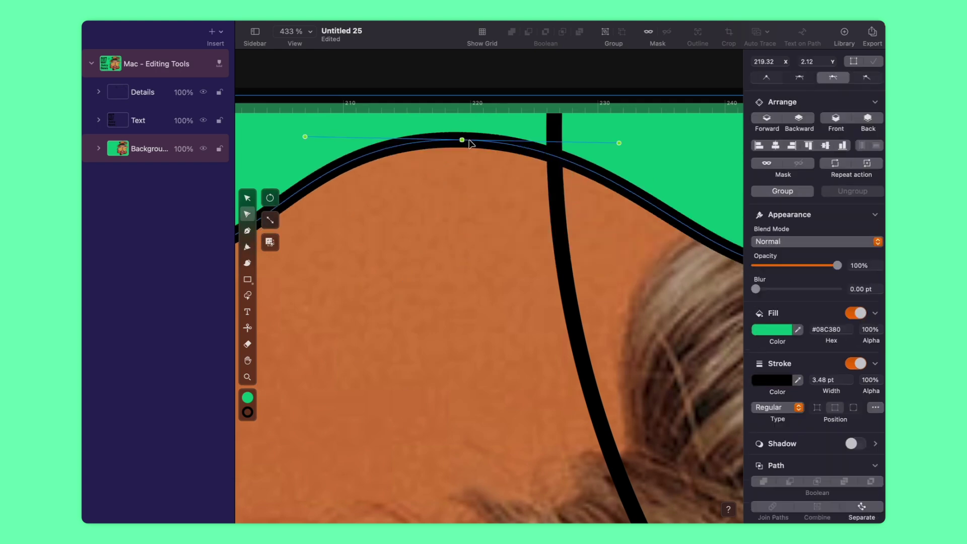
double_click(463, 141)
double_click(464, 142)
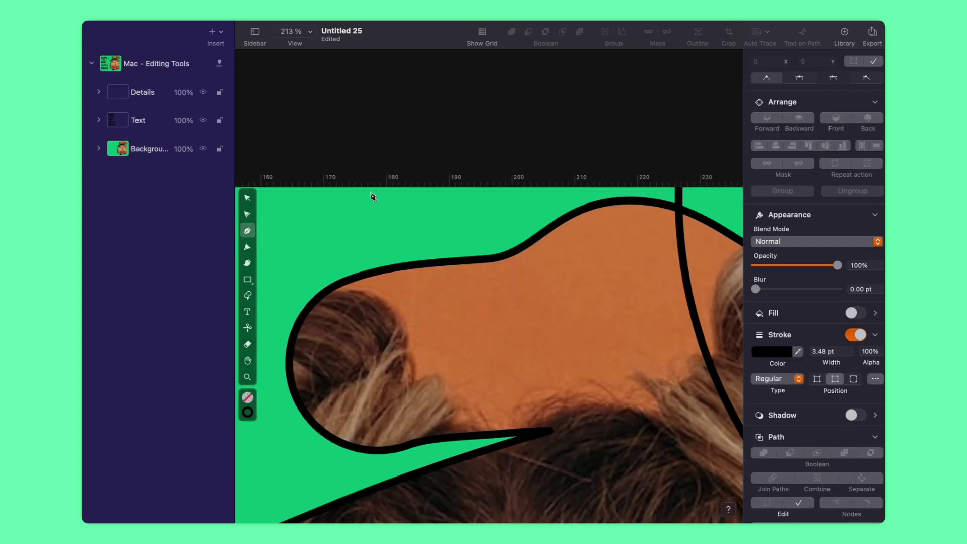
Delete surplus nodes along the cutout's top curve.
key("p")
left_click(248, 214)
left_click(488, 256)
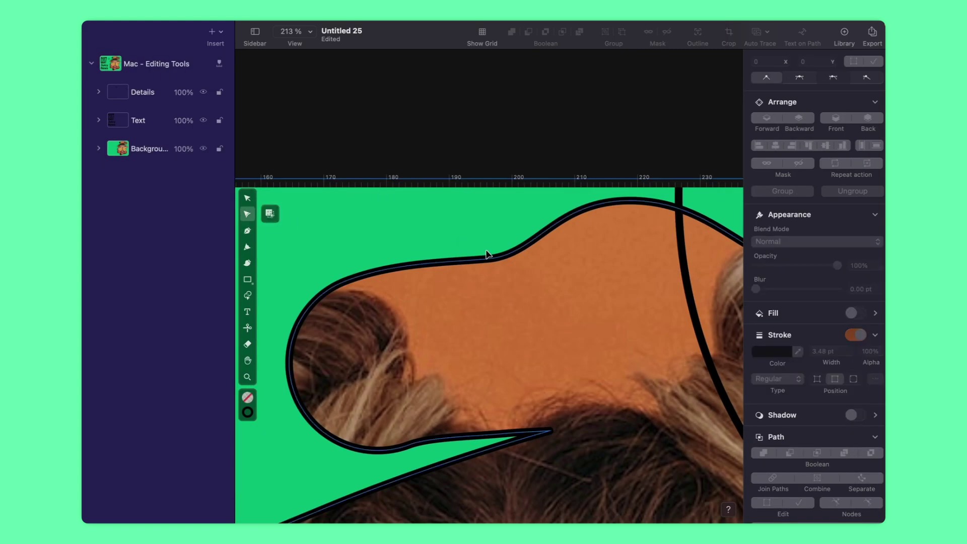
left_click(546, 233)
left_click(549, 230)
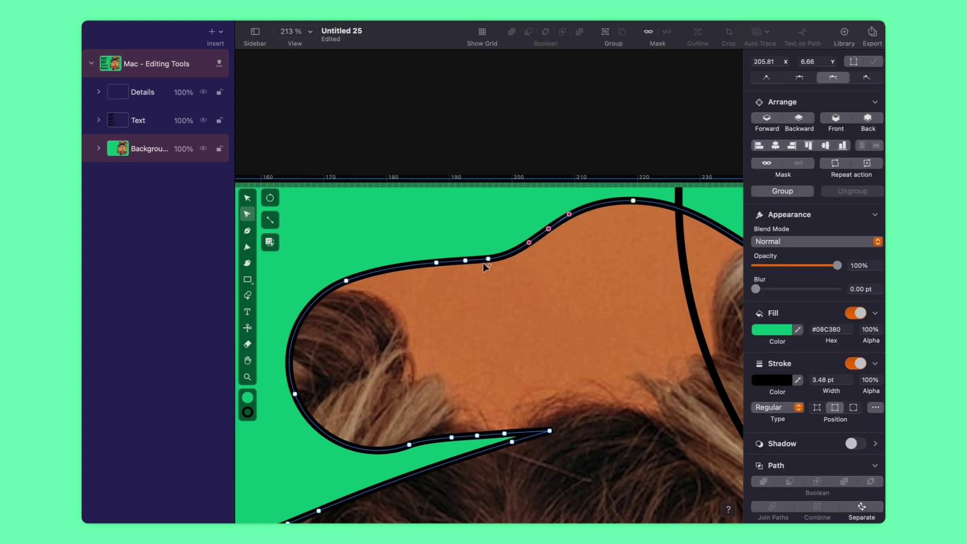
key("BackSpace")
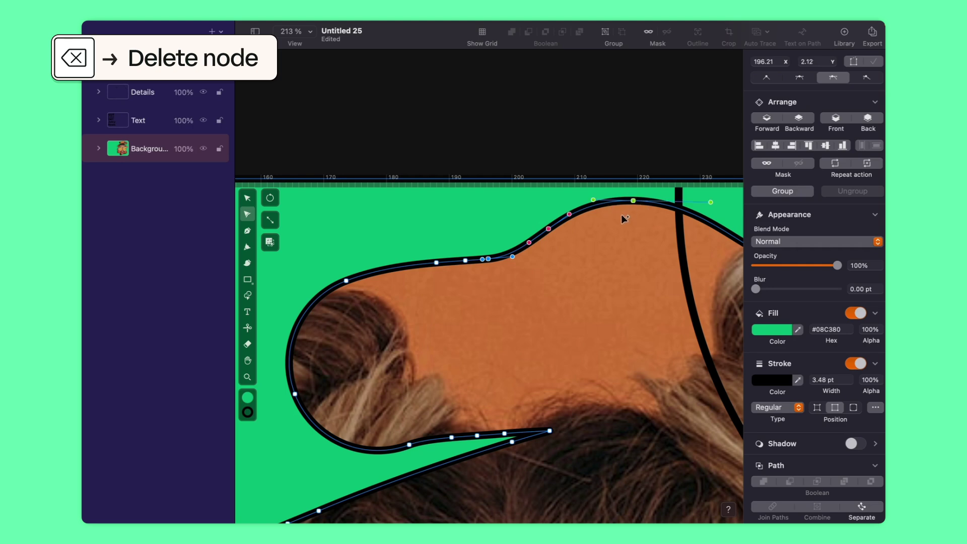
key("BackSpace")
scroll(582, 245, "down", 5)
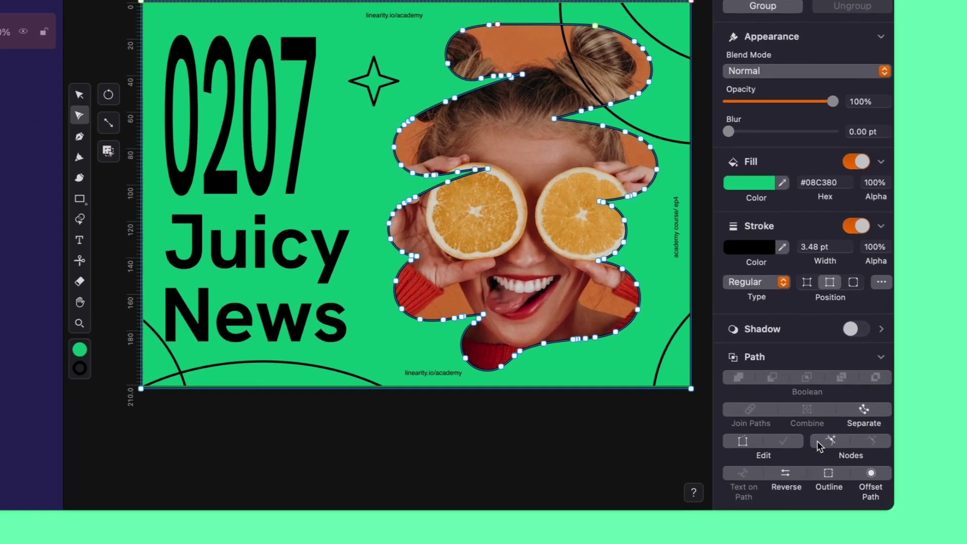
Simplify the whole cutout path with Nodes remove, re-add nodes, then remove two surplus ones.
left_click(836, 464)
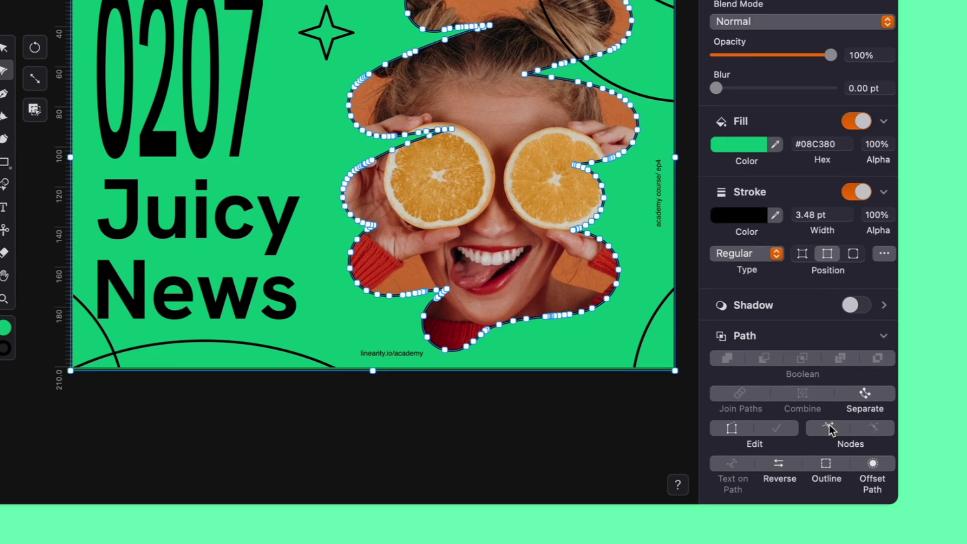
left_click(875, 426)
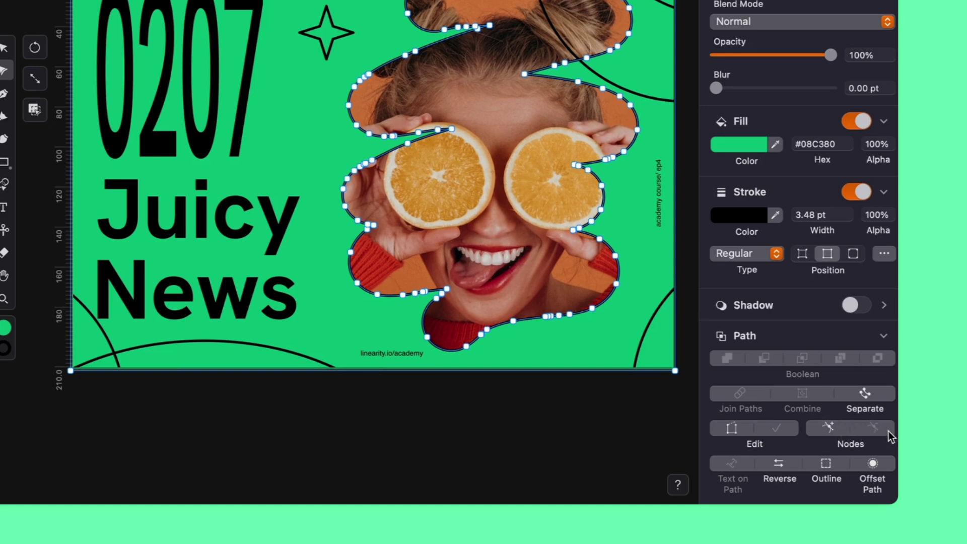
left_click(830, 429)
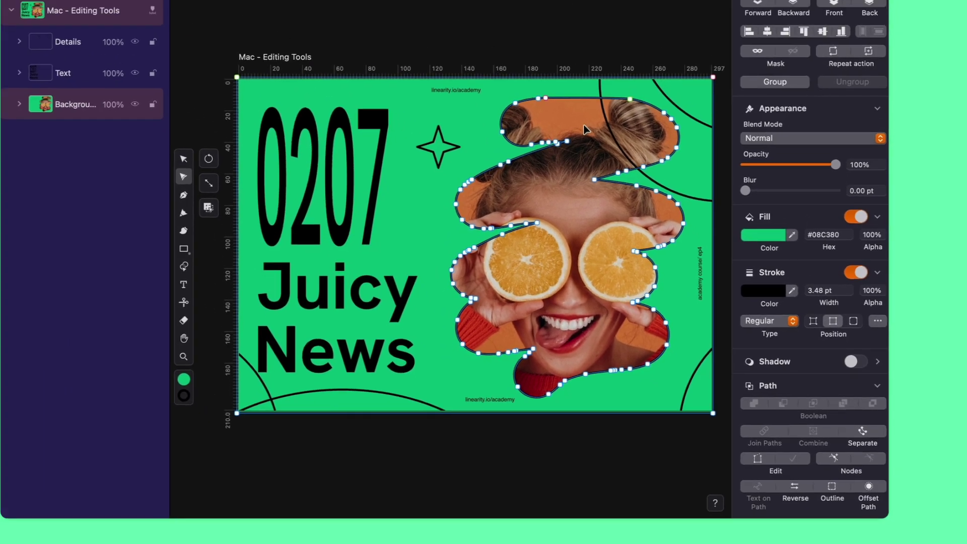
scroll(518, 214, "up", 5)
left_click(530, 210)
left_click(547, 209)
Remove two top-edge nodes and add a node on the cutout's right edge.
left_click(505, 101)
left_click(524, 100)
scroll(525, 119, "right", 5)
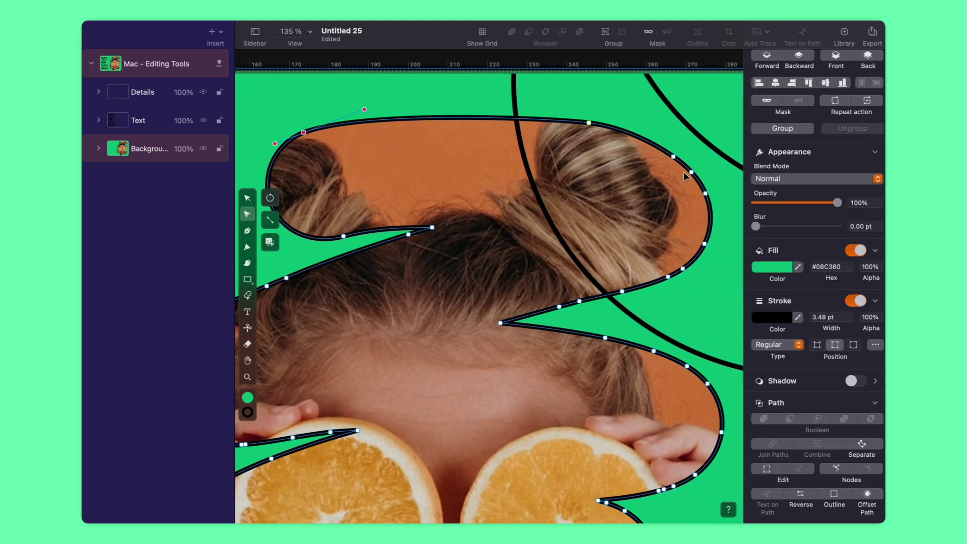
left_click(705, 191)
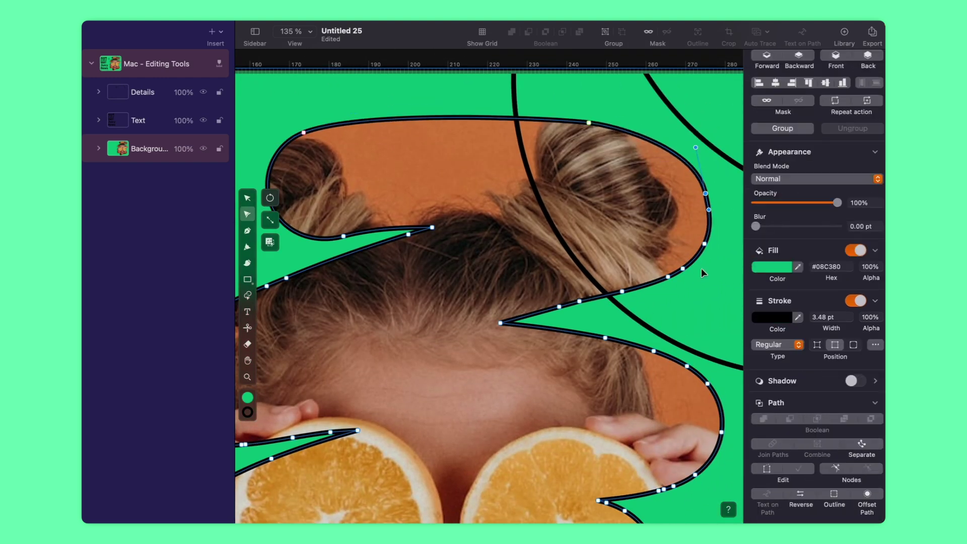
left_click(561, 308)
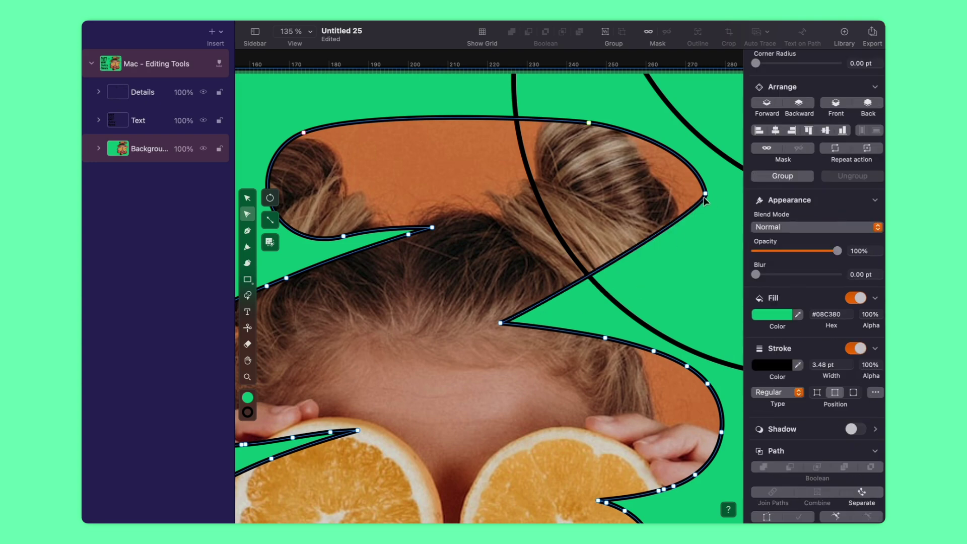
Round the corner beside the left orange by smoothing it and pulling its handle up.
scroll(703, 296, "up", 5)
scroll(453, 353, "left", 8)
scroll(353, 378, "down", 5)
double_click(314, 422)
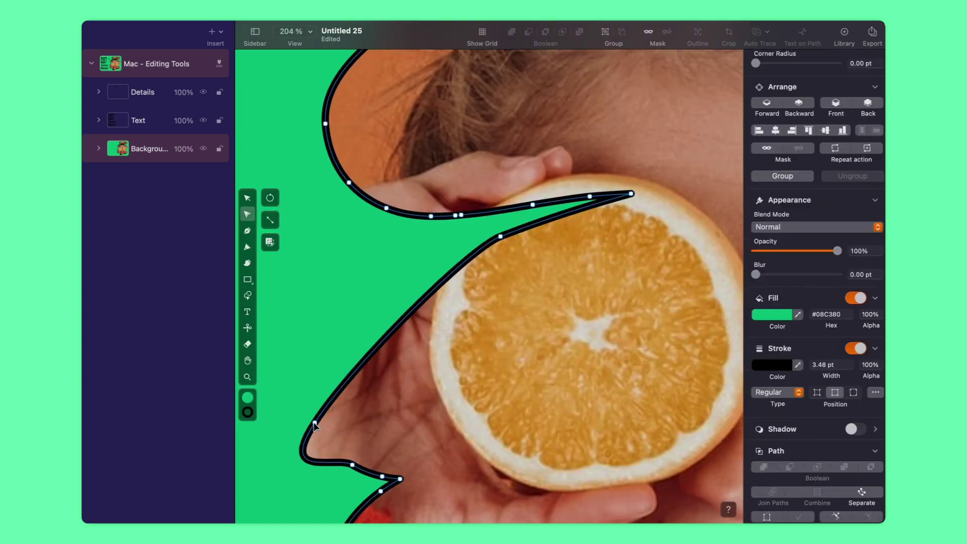
left_click_drag(309, 363, 308, 303)
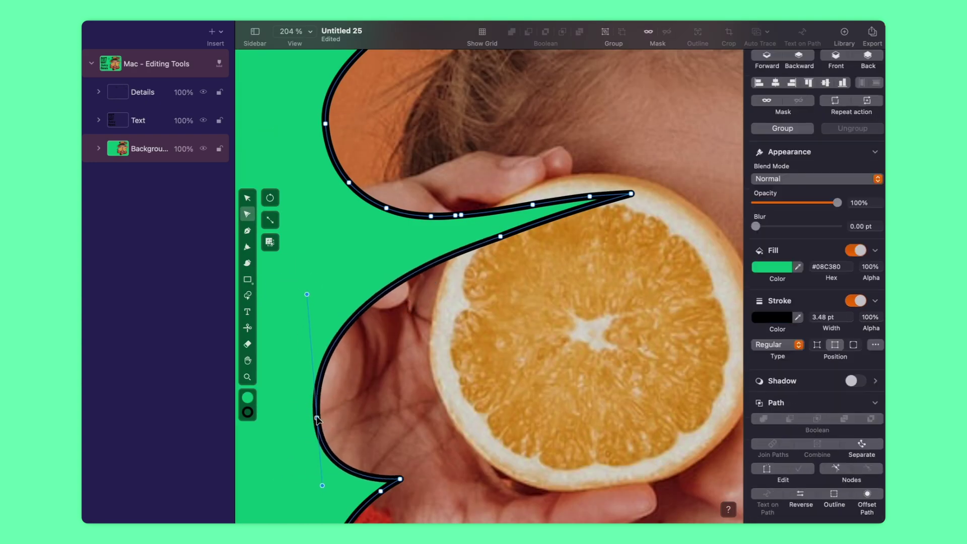
key("super+0")
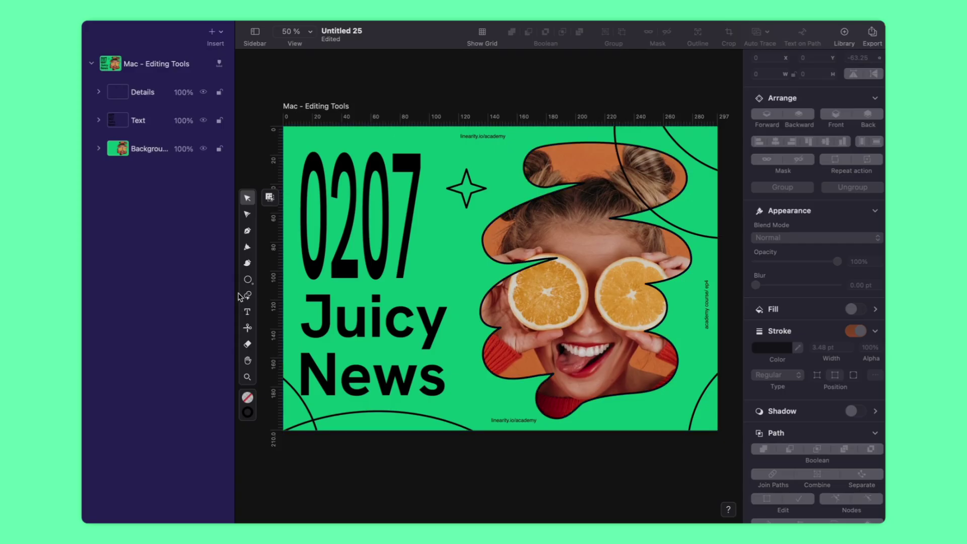
key("e")
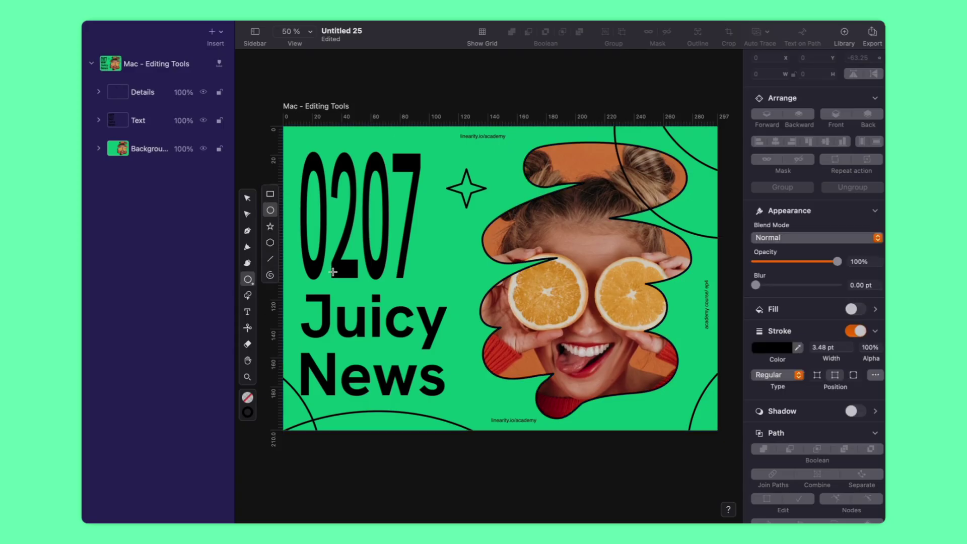
Draw a 29.1 × 29.1 outlined circle below the star, redrawing it after an undo.
mouse_move(436, 233)
left_mouse_down()
mouse_move(491, 292)
mouse_move(472, 276)
left_mouse_up()
key("super+z")
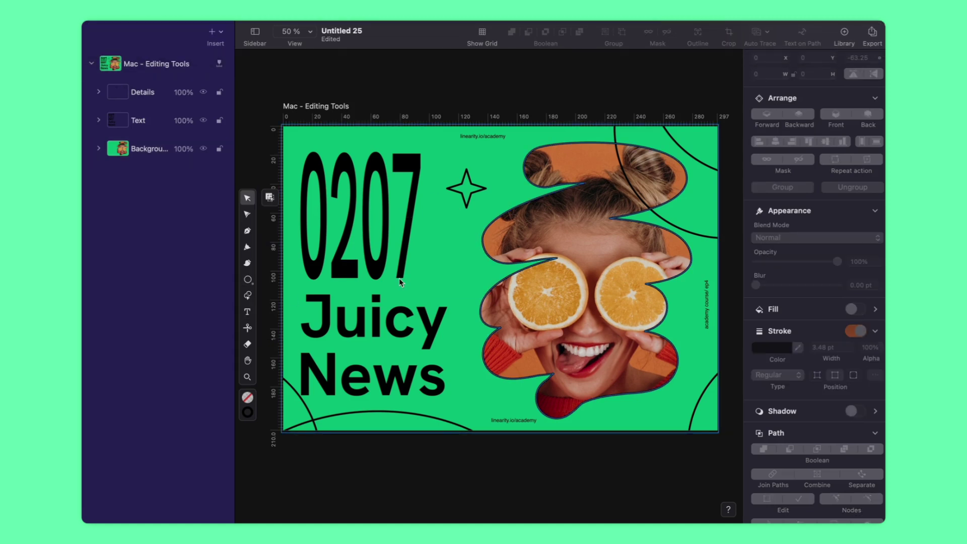
left_click(247, 280)
left_click_drag(437, 233, 473, 275)
scroll(457, 246, "up", 3)
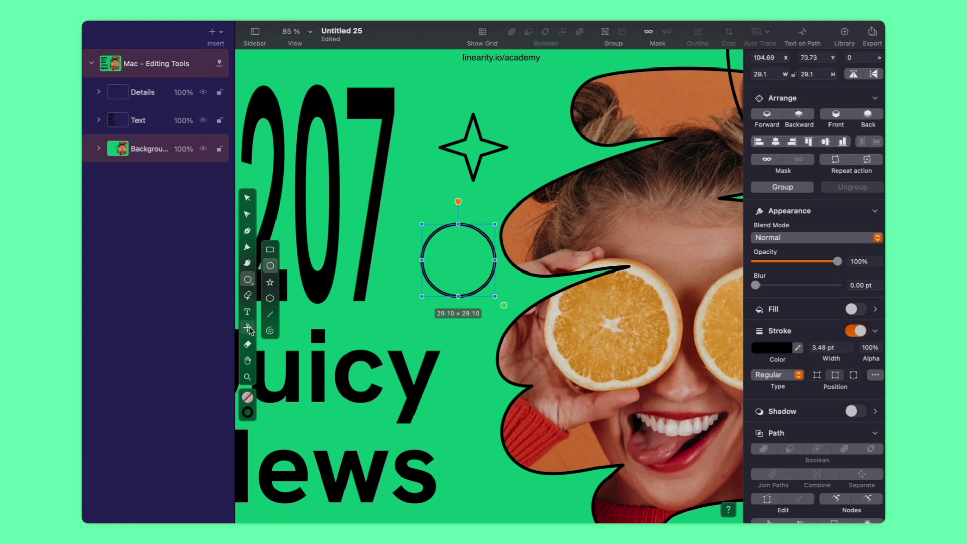
Cut the circle at its left and top points and delete the larger leftover piece.
key("s")
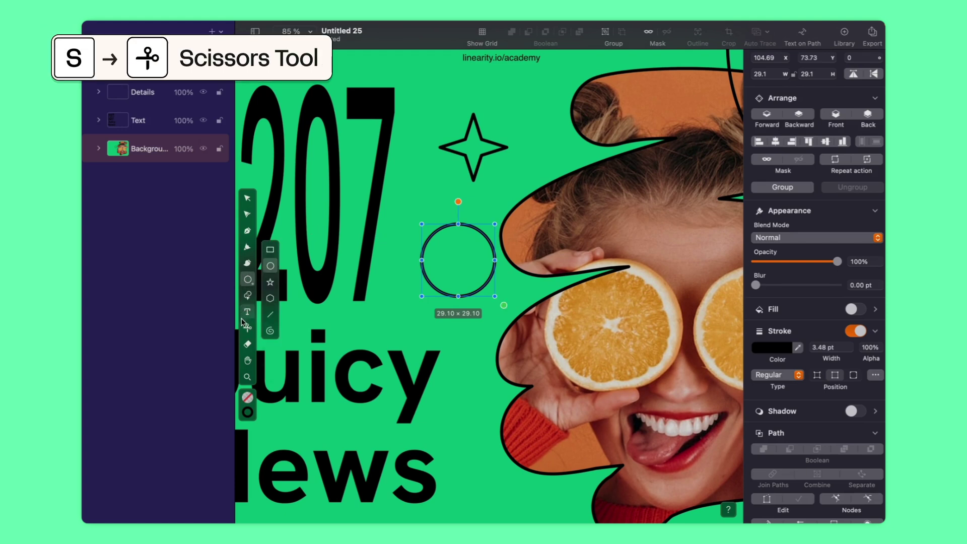
left_click(248, 328)
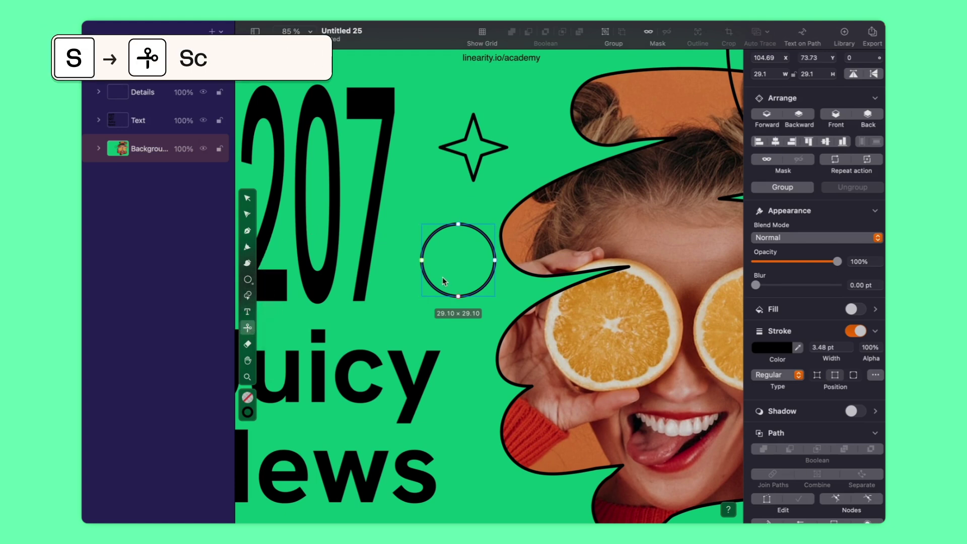
left_click(422, 260)
left_click(459, 224)
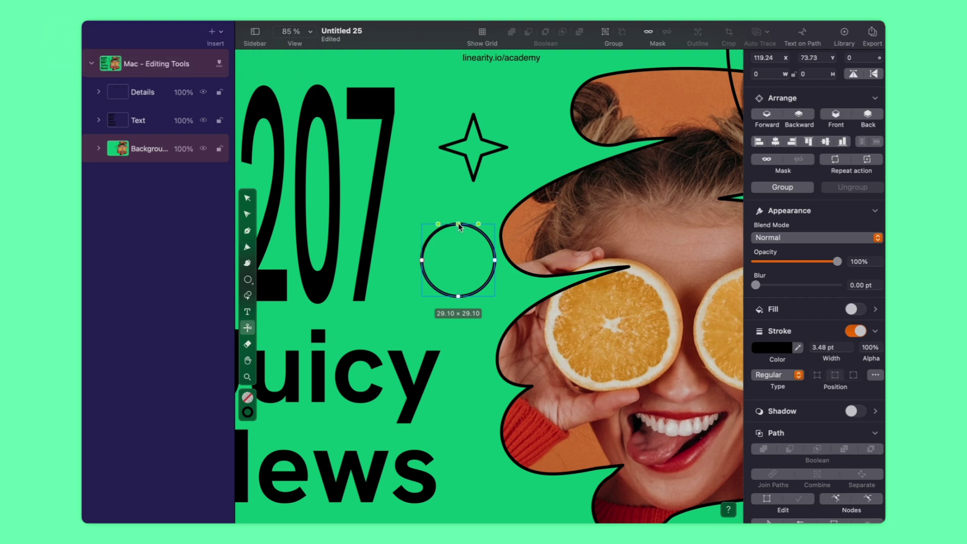
left_click(247, 198)
left_click(438, 239)
left_click_drag(438, 240, 428, 225)
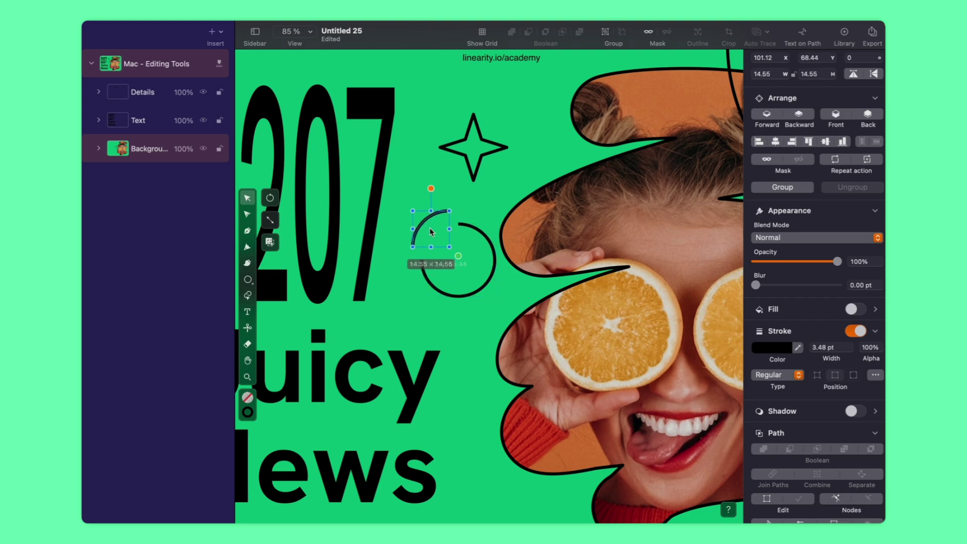
left_click(462, 295)
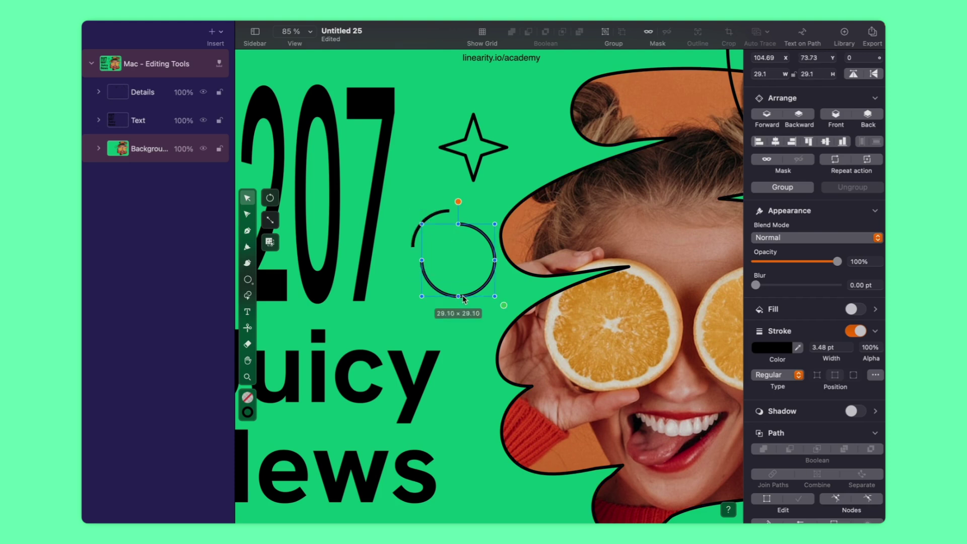
key("Delete")
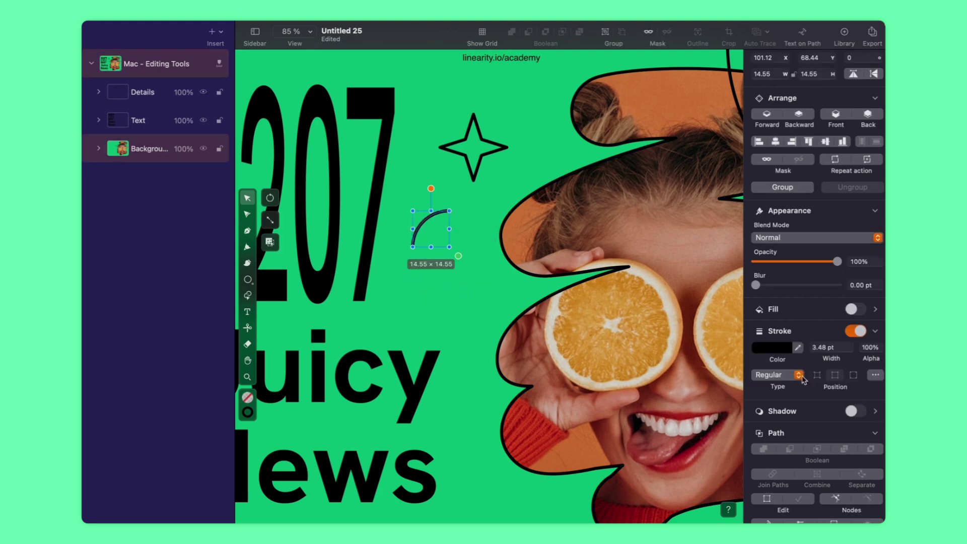
Rotate the quarter-circle arc by about -42 degrees.
left_click(876, 376)
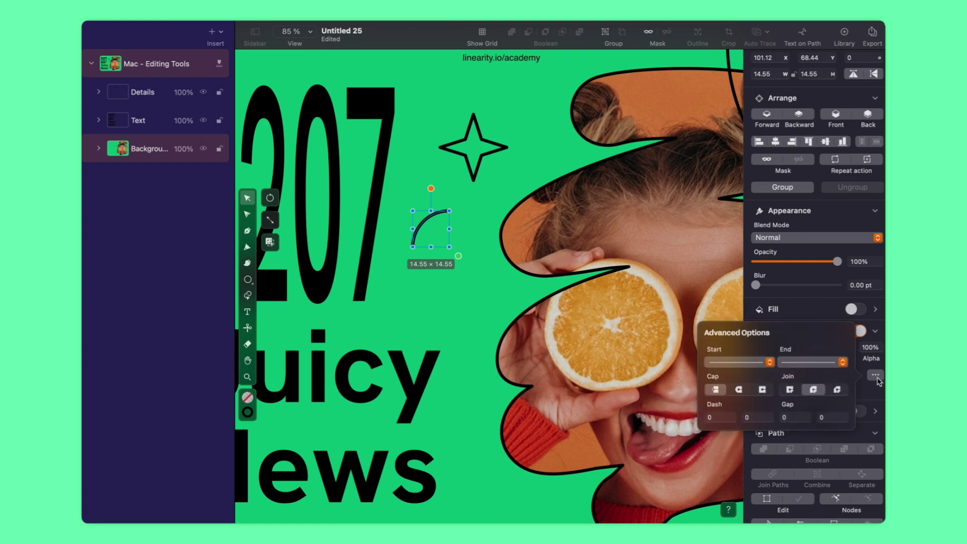
left_click(422, 267)
double_click(435, 217)
key("v")
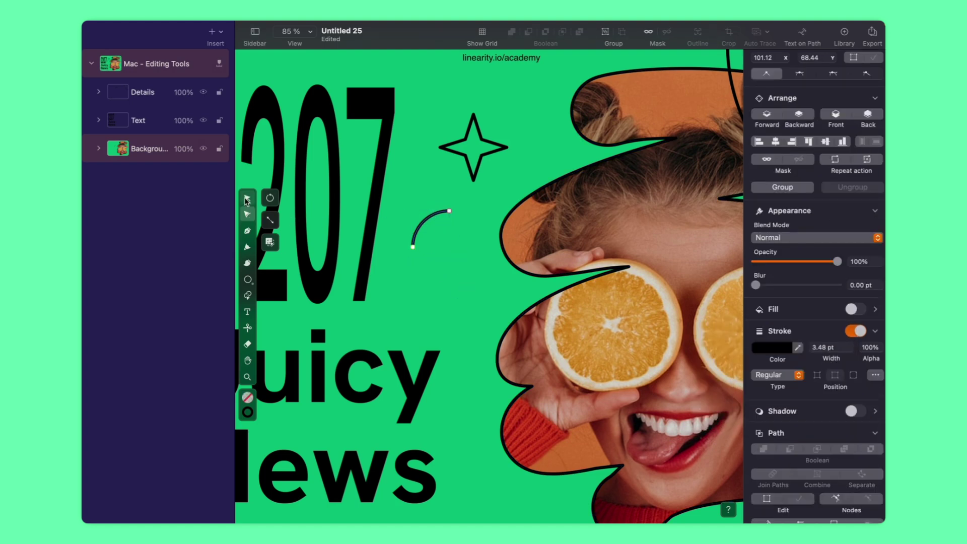
left_click_drag(431, 188, 457, 254)
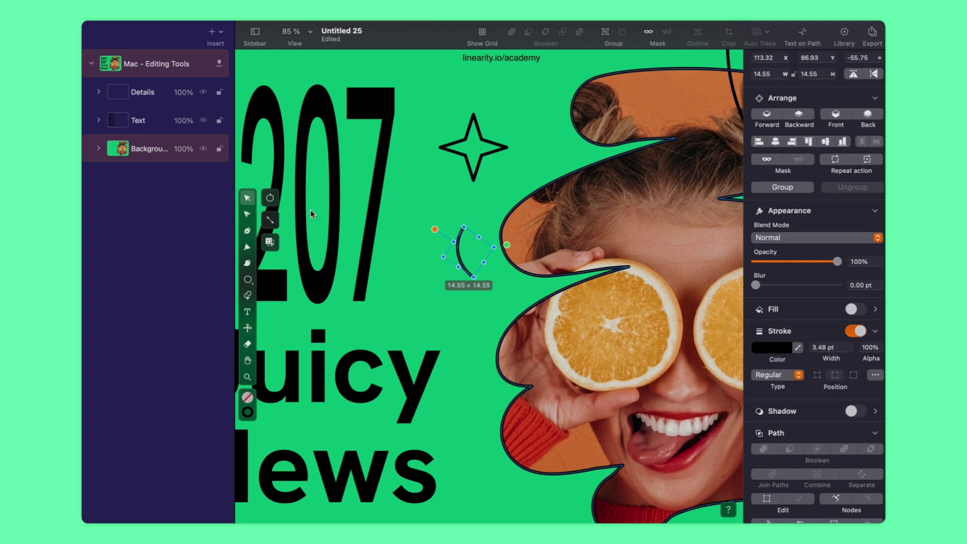
Place a copy of the arc below the original near the portrait.
left_click(247, 214)
left_click(463, 228)
left_click(247, 197)
left_click_drag(462, 252, 635, 375)
scroll(467, 321, "down", 5)
scroll(660, 361, "right", 2)
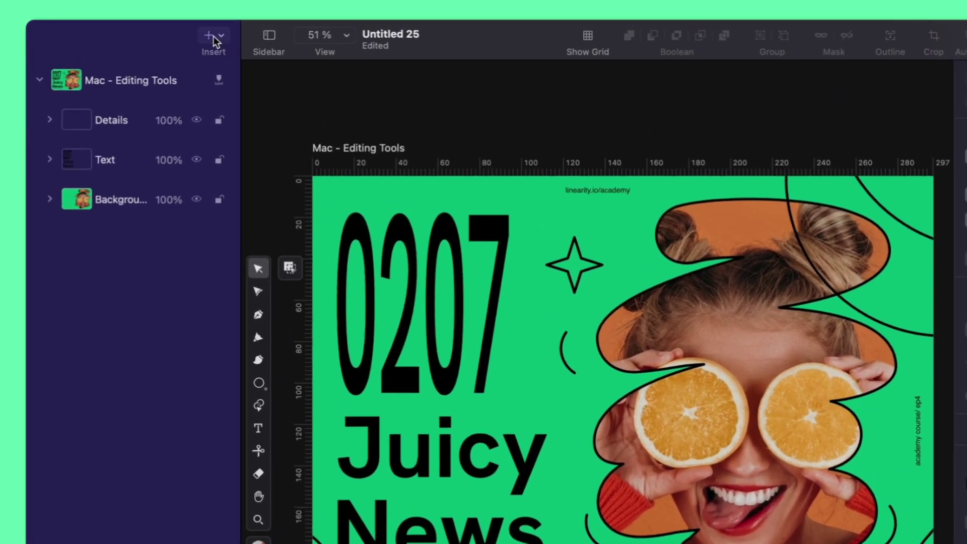
Insert a new artboard using the Social Media Instagram Story preset.
left_click(213, 36)
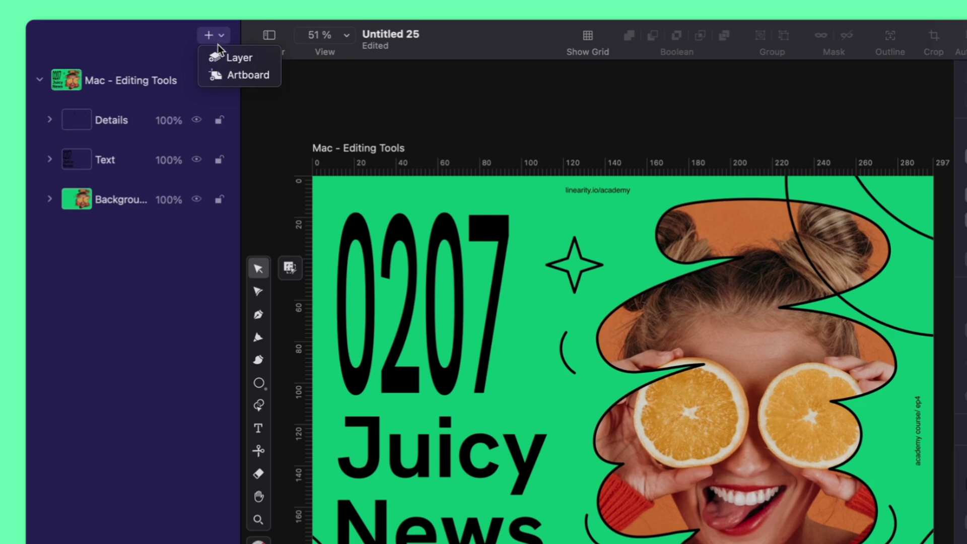
left_click(240, 75)
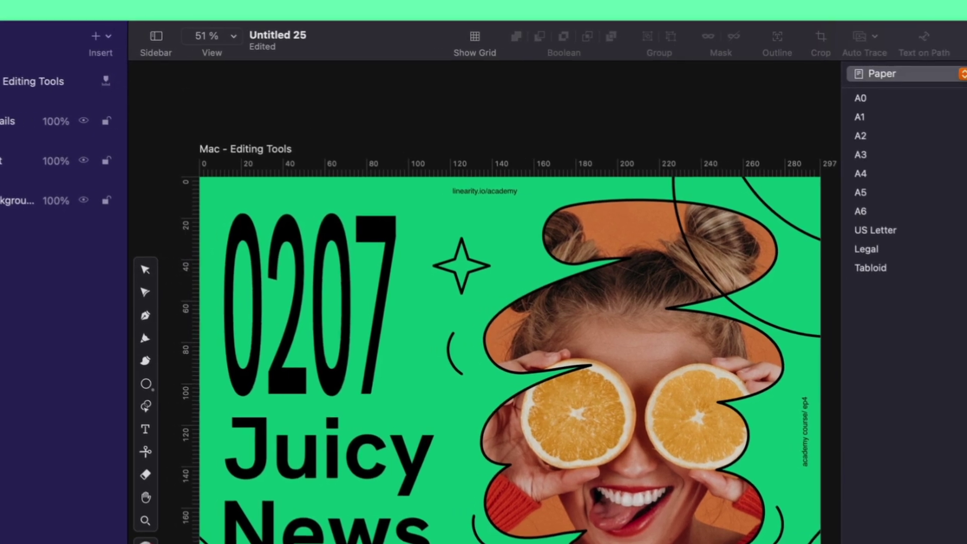
left_click(865, 78)
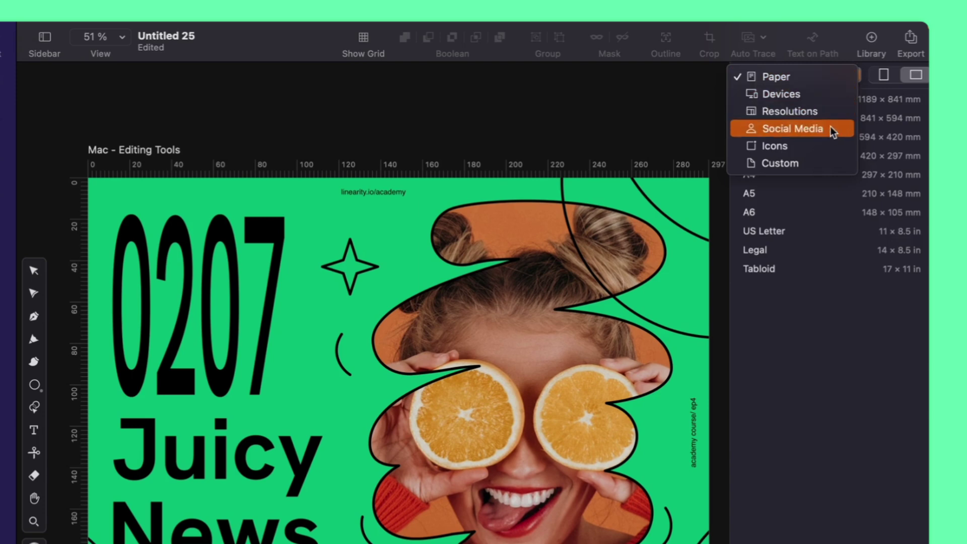
left_click(839, 132)
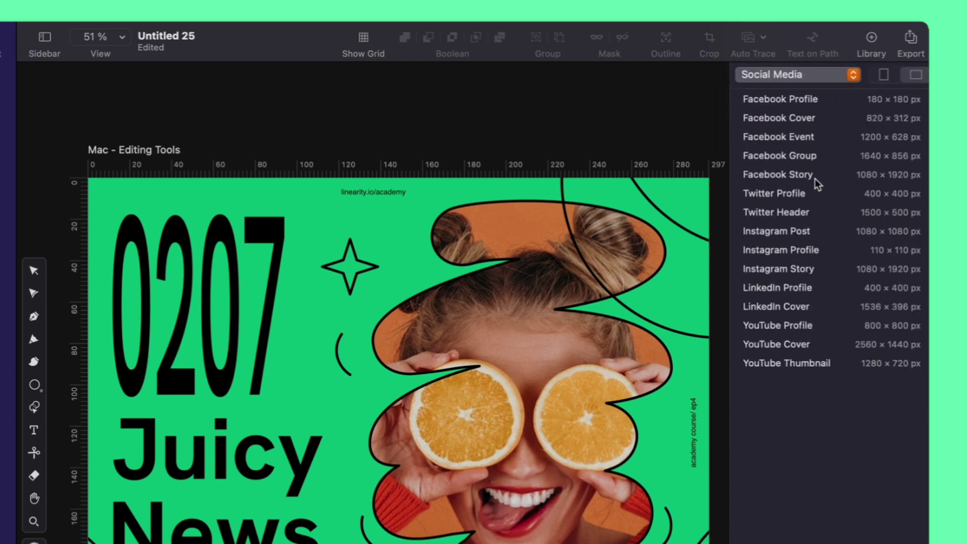
left_click(808, 268)
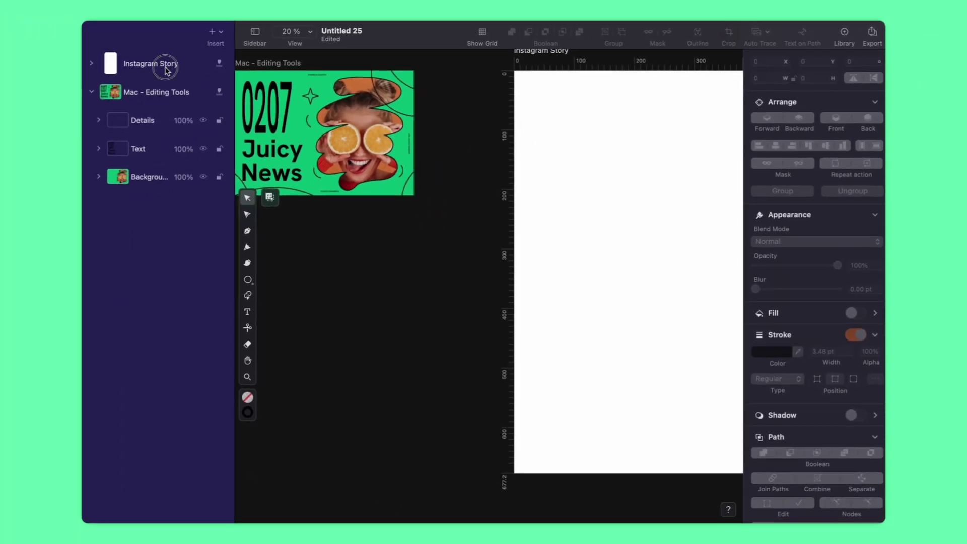
double_click(19, 77)
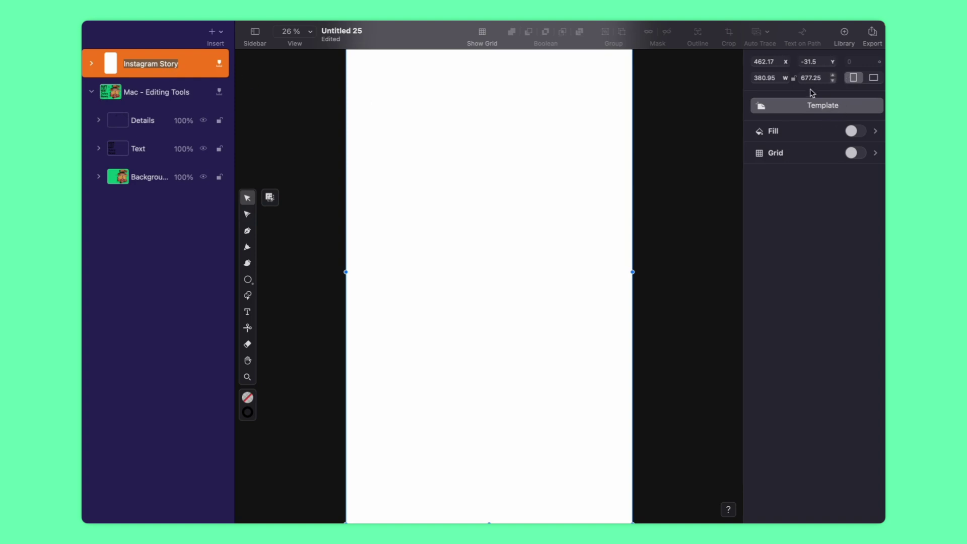
Briefly toggle the grid, then move the Instagram Story artboard beside the poster.
left_click(858, 154)
left_click(859, 154)
scroll(657, 166, "up", 2)
scroll(657, 166, "down", 3)
scroll(605, 151, "left", 3)
left_click_drag(563, 119, 504, 120)
Add a new Instagram Post artboard and position it directly under the poster.
left_click(217, 31)
left_click(234, 58)
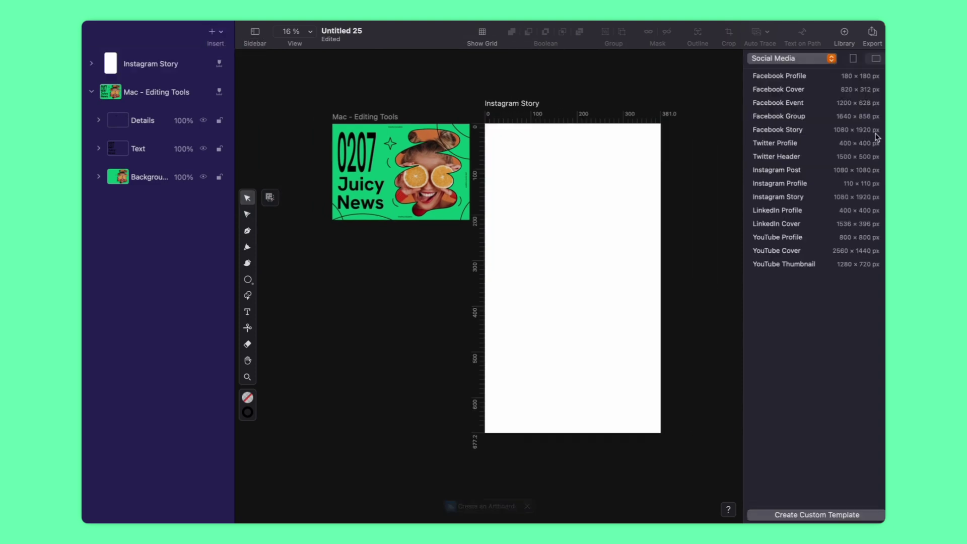
left_click(786, 170)
left_click_drag(604, 103, 280, 235)
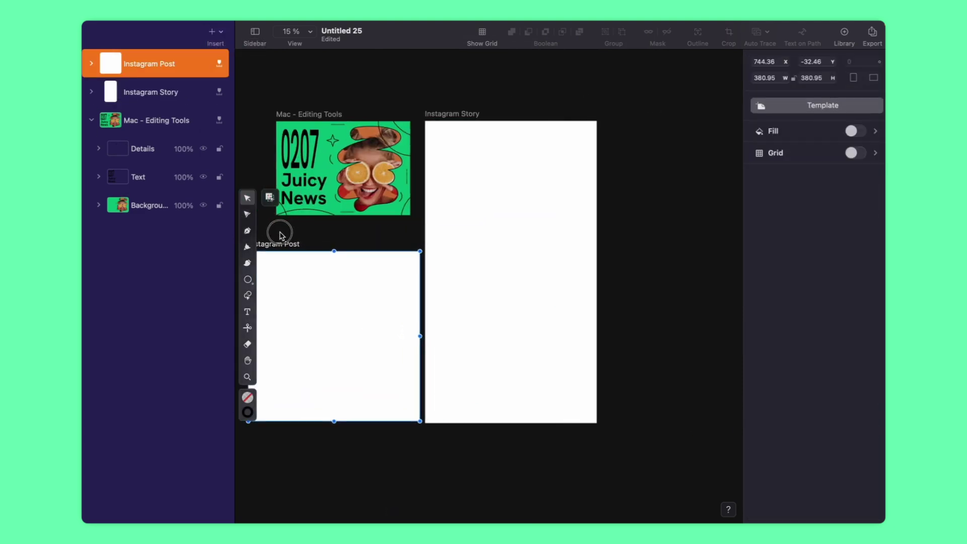
scroll(581, 188, "left", 3)
left_click_drag(363, 261, 335, 233)
Shrink the Instagram Post artboard to the poster's width and scale down the Story artboard proportionally.
left_click_drag(328, 403, 367, 369)
left_click(579, 413)
left_click_drag(685, 432, 652, 370)
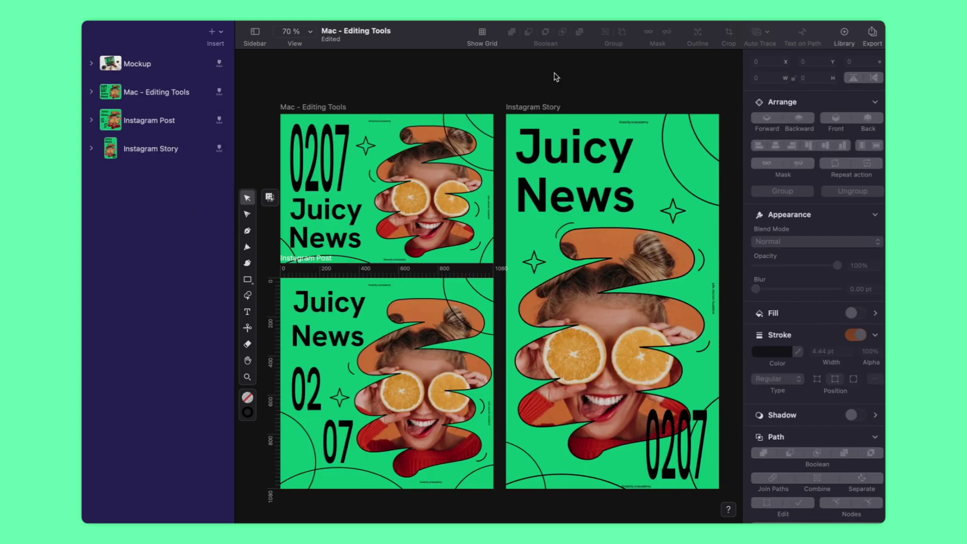
scroll(555, 76, "right", 20)
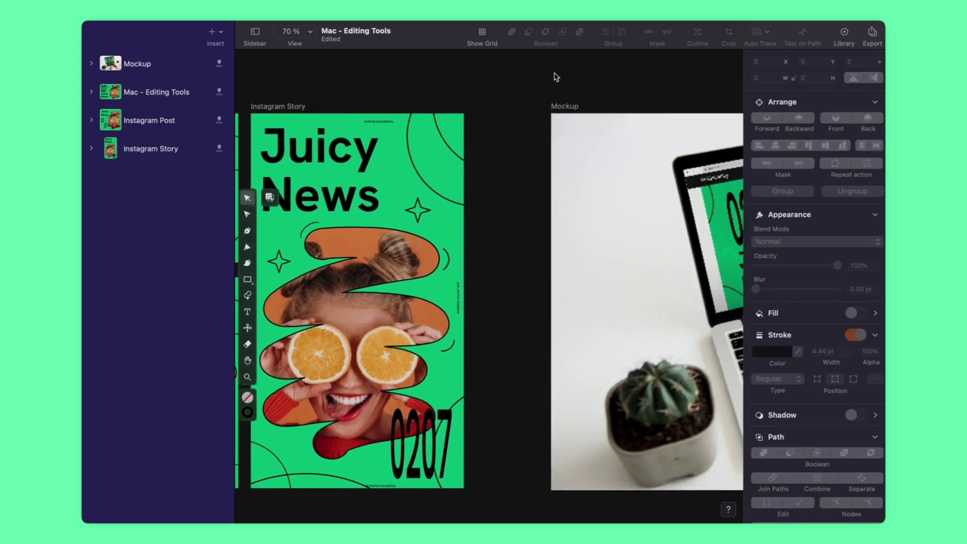
Scroll the canvas to bring the laptop Mockup artboard with the Juicy News design into view.
scroll(555, 77, "down", 5)
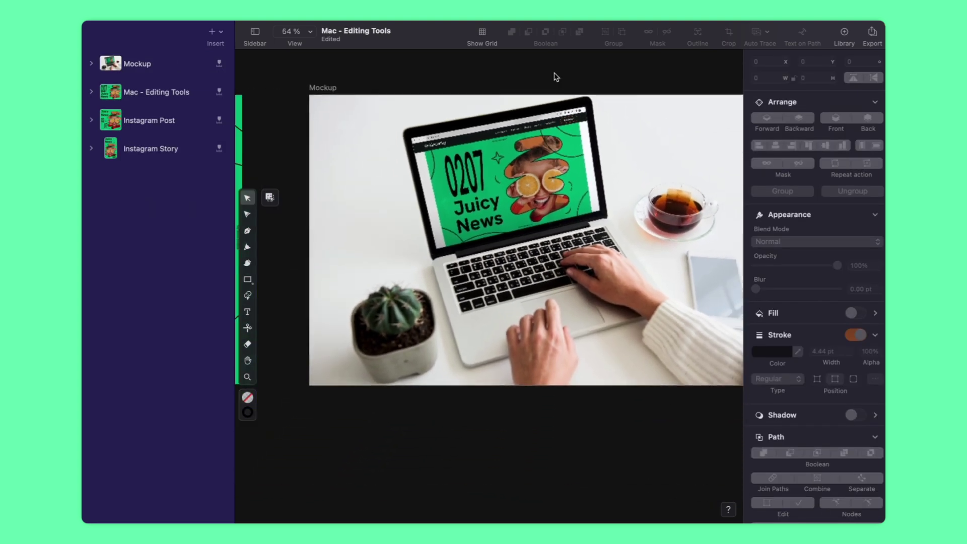